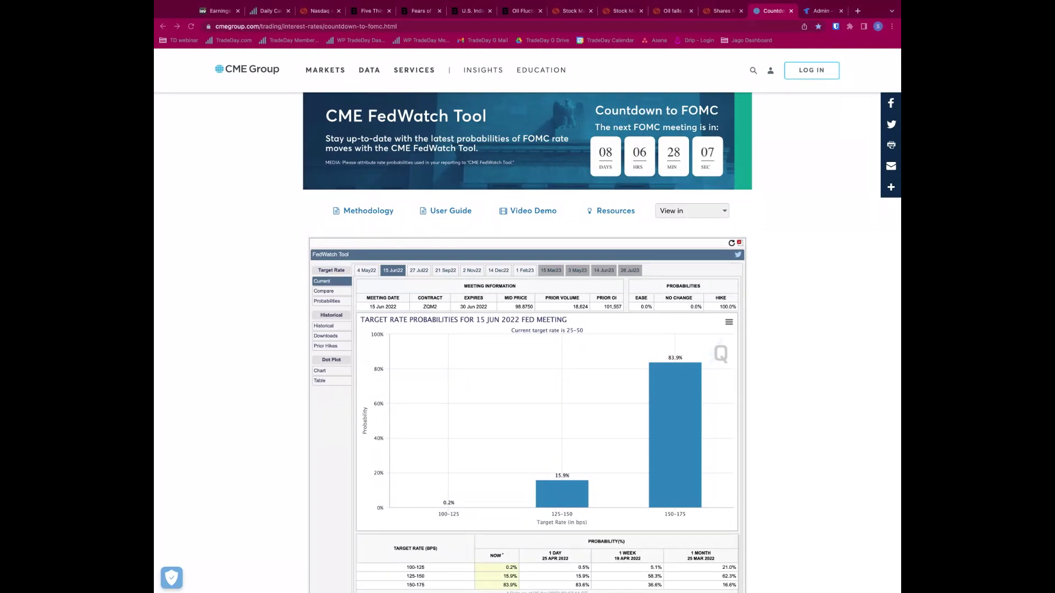
- Switch to the Investing.com earnings calendar for Tuesday, April 26, 2022
left_click(216, 12)
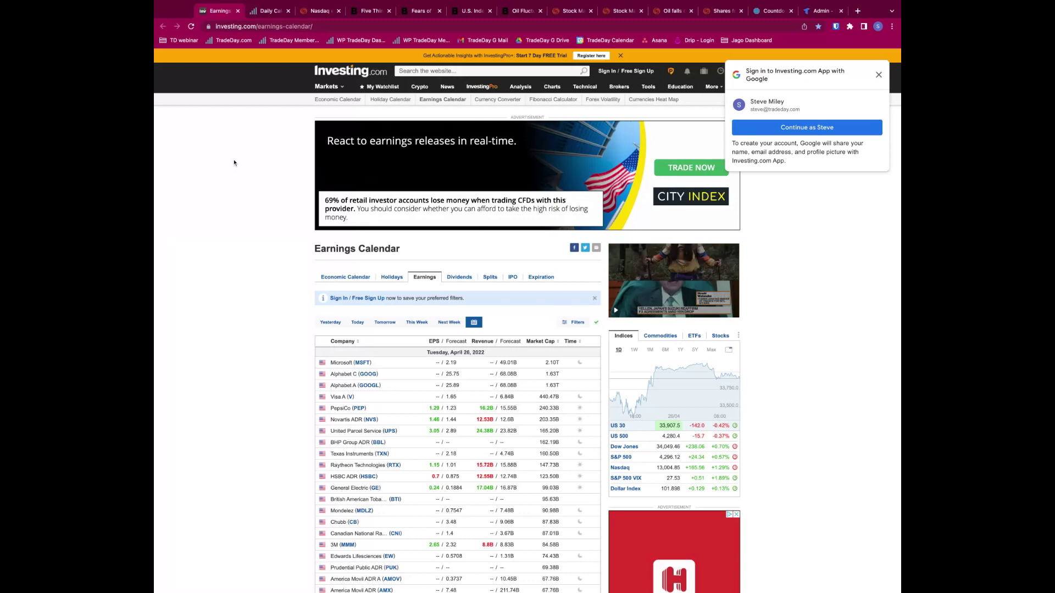
scroll(233, 162, "down", 2)
scroll(233, 163, "down", 1)
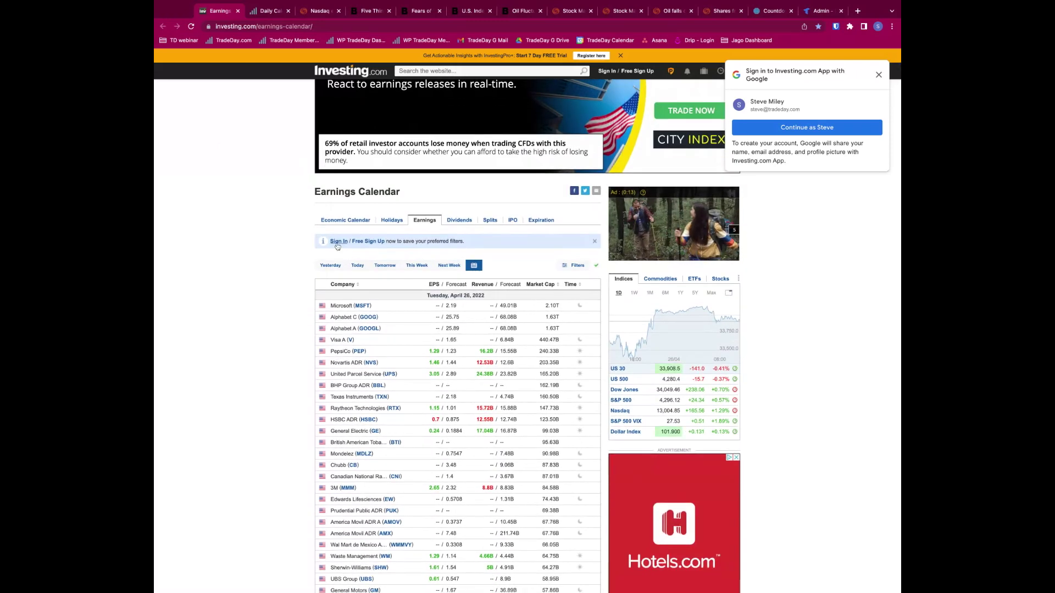
scroll(284, 240, "down", 2)
scroll(285, 236, "up", 2)
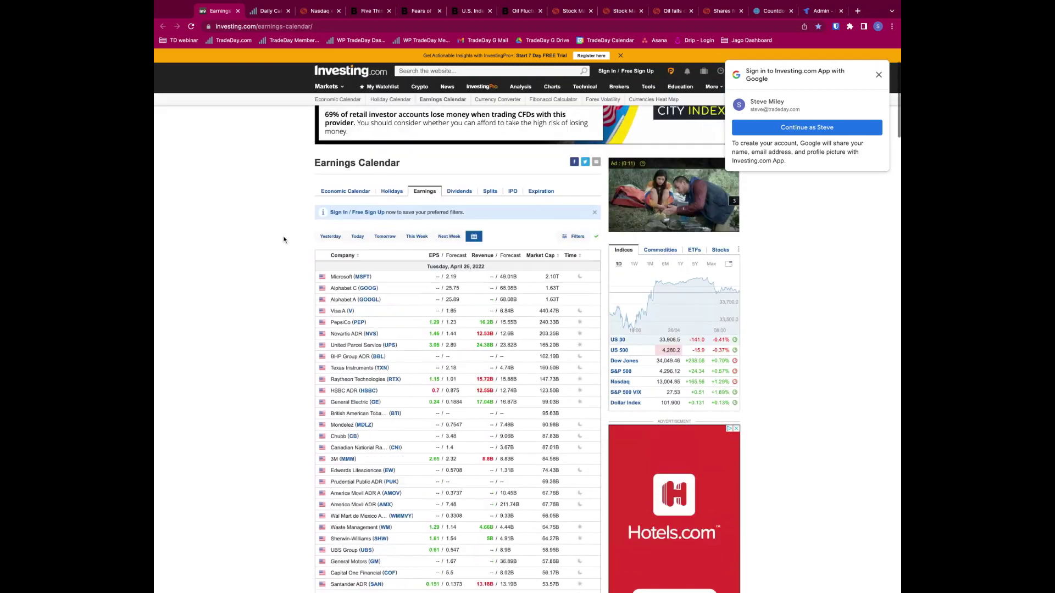
scroll(457, 329, "down", 1)
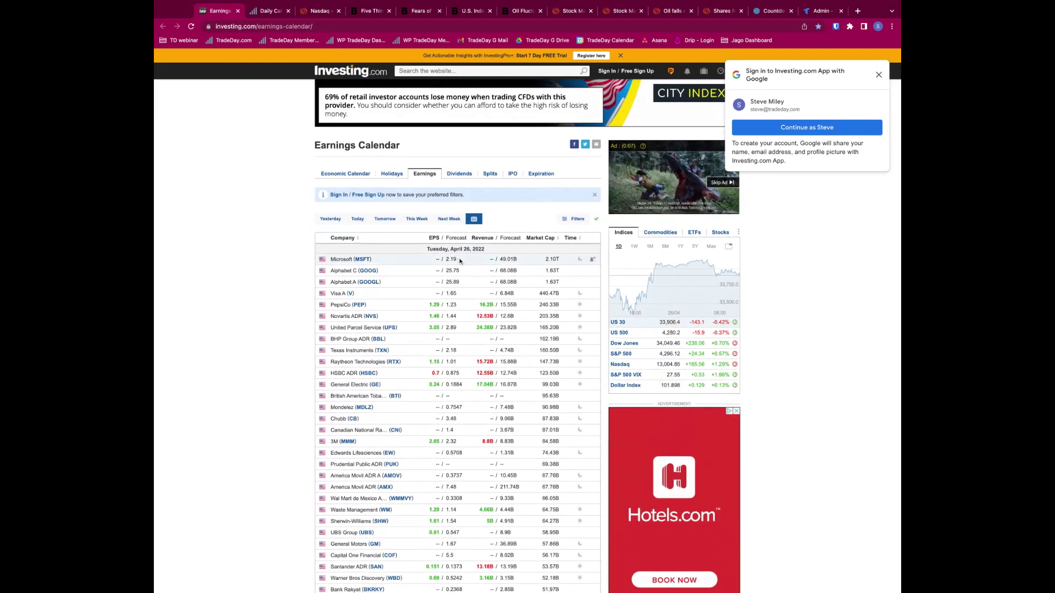
scroll(459, 261, "down", 1)
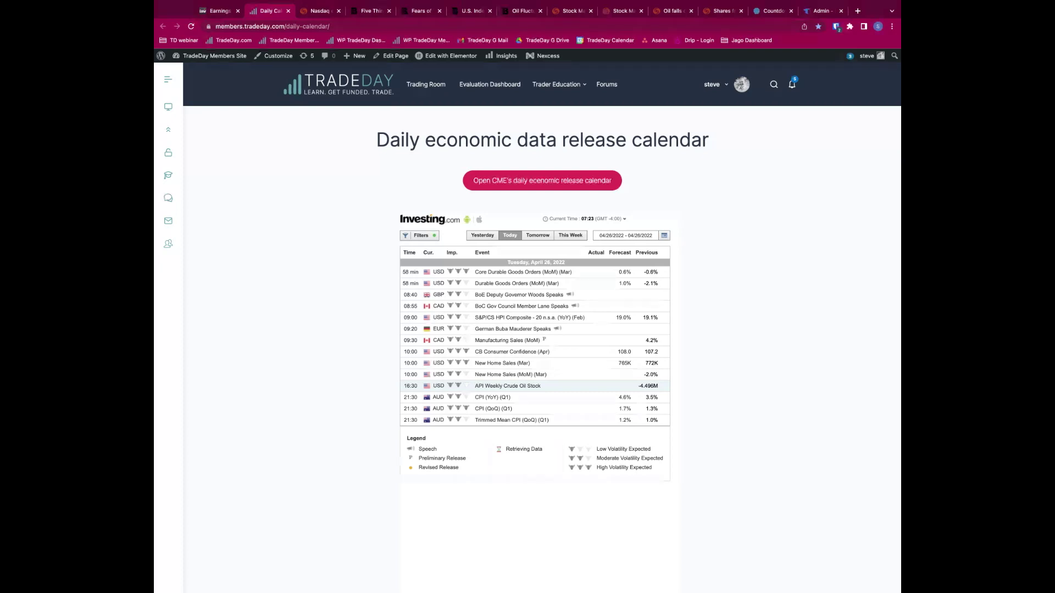
- Read through the Reuters article on the Nasdaq jumping after Twitter agrees to Musk's buyout
key("ctrl+Tab")
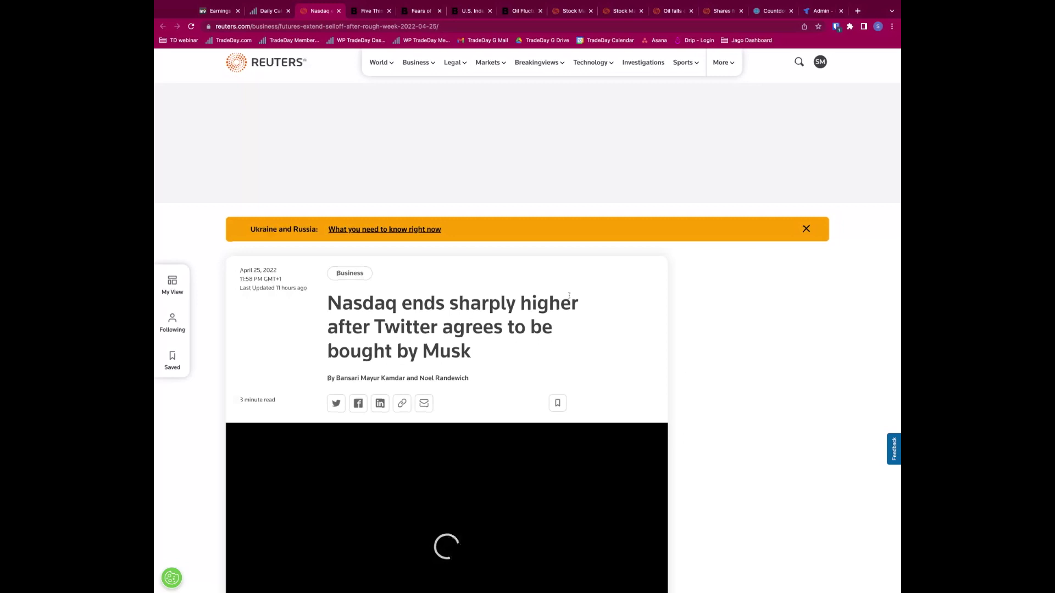
scroll(528, 346, "down", 2)
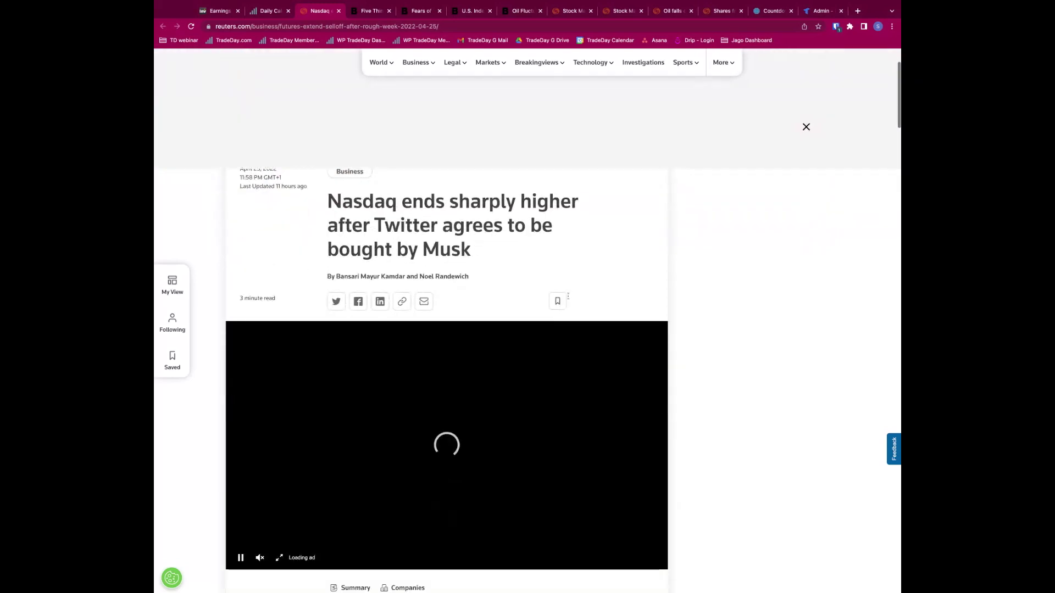
scroll(527, 346, "down", 2)
scroll(528, 346, "up", 2)
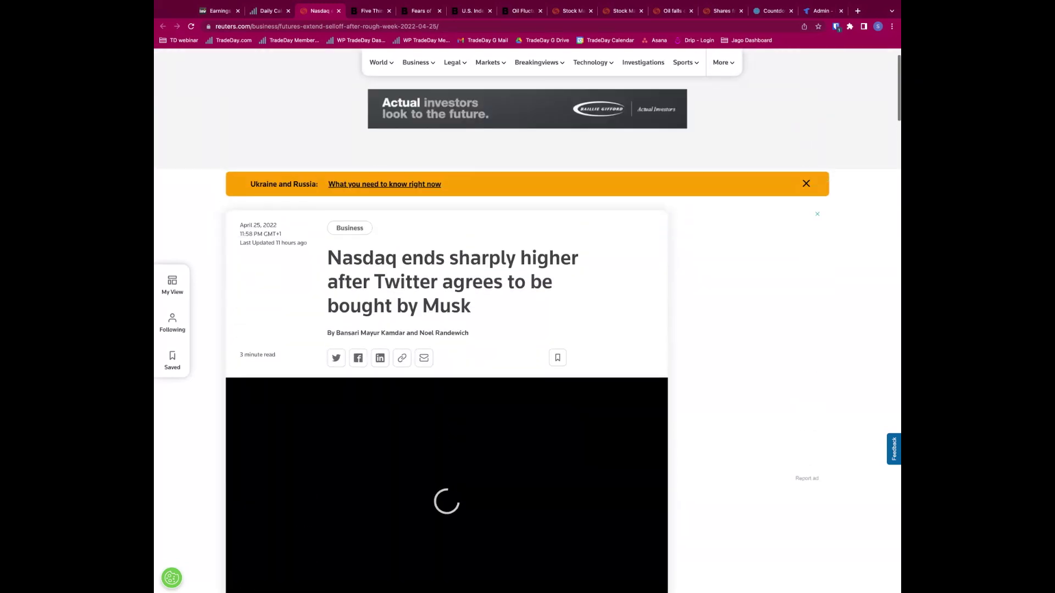
scroll(528, 347, "down", 3)
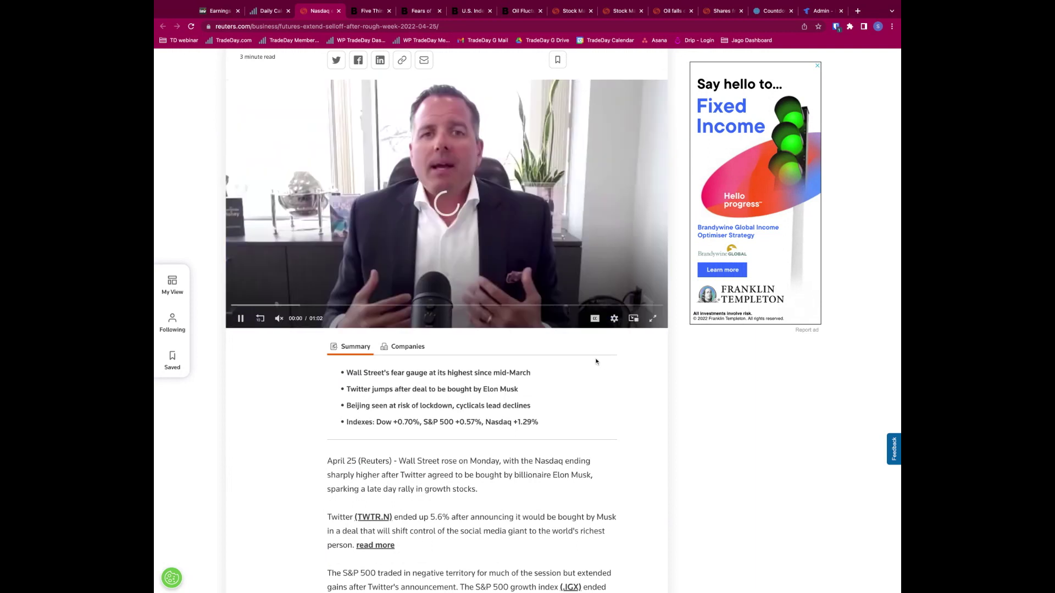
scroll(588, 360, "up", 1)
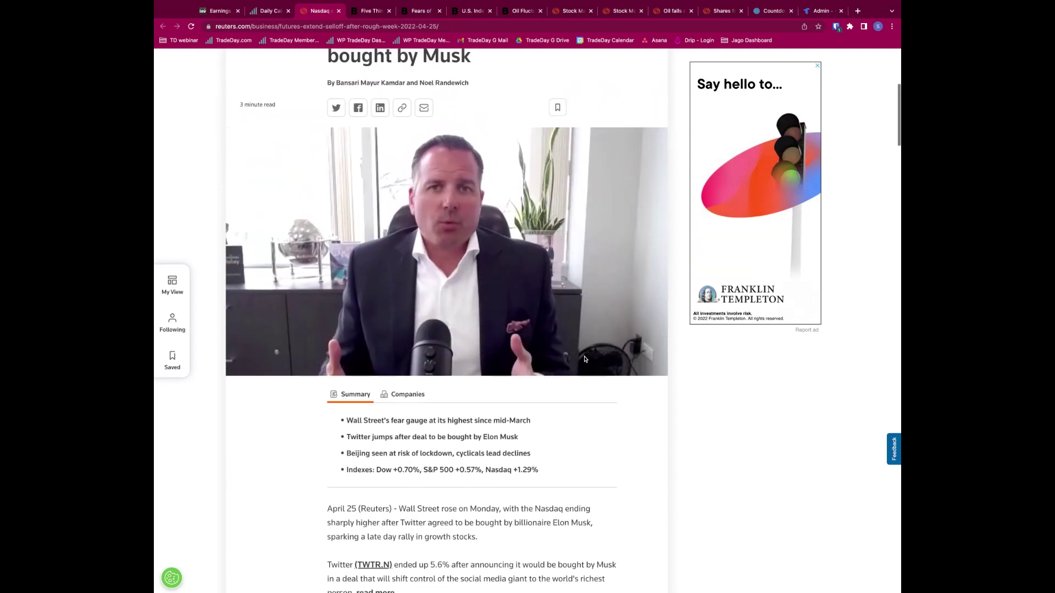
scroll(585, 359, "up", 3)
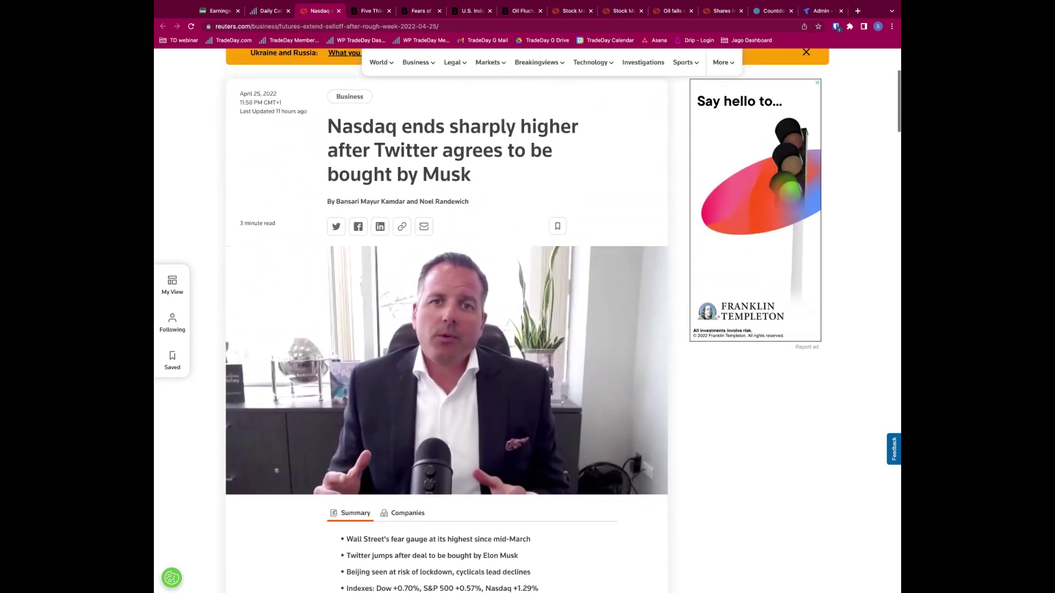
scroll(586, 360, "down", 3)
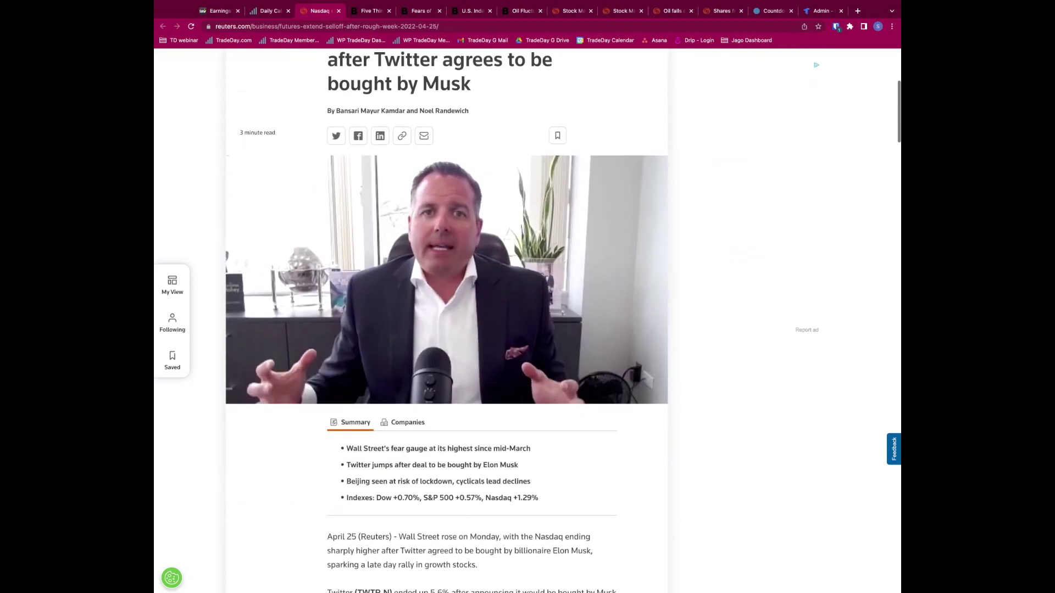
scroll(447, 320, "down", 2)
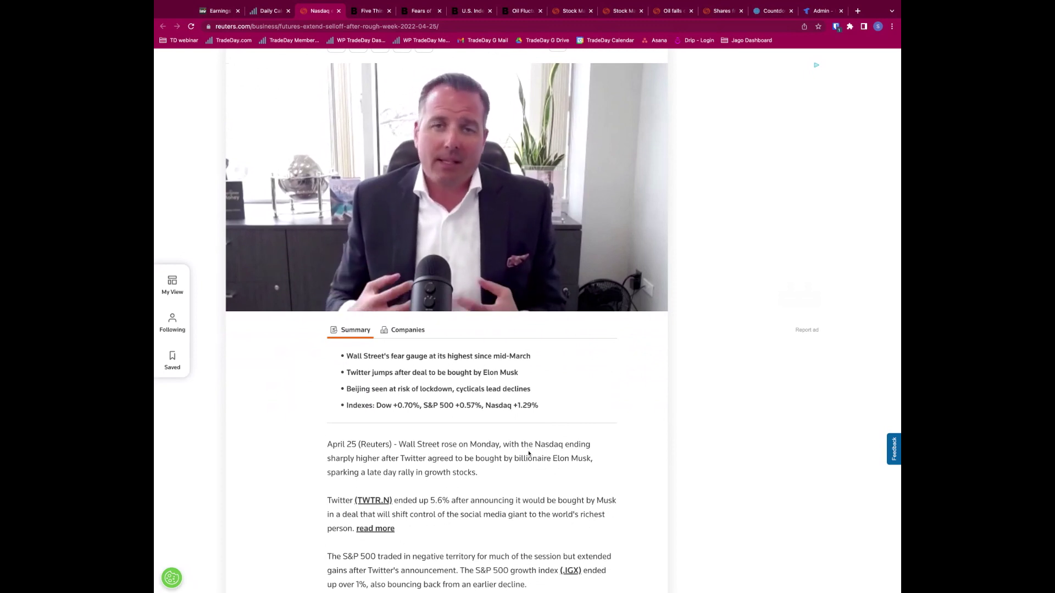
scroll(528, 453, "up", 6)
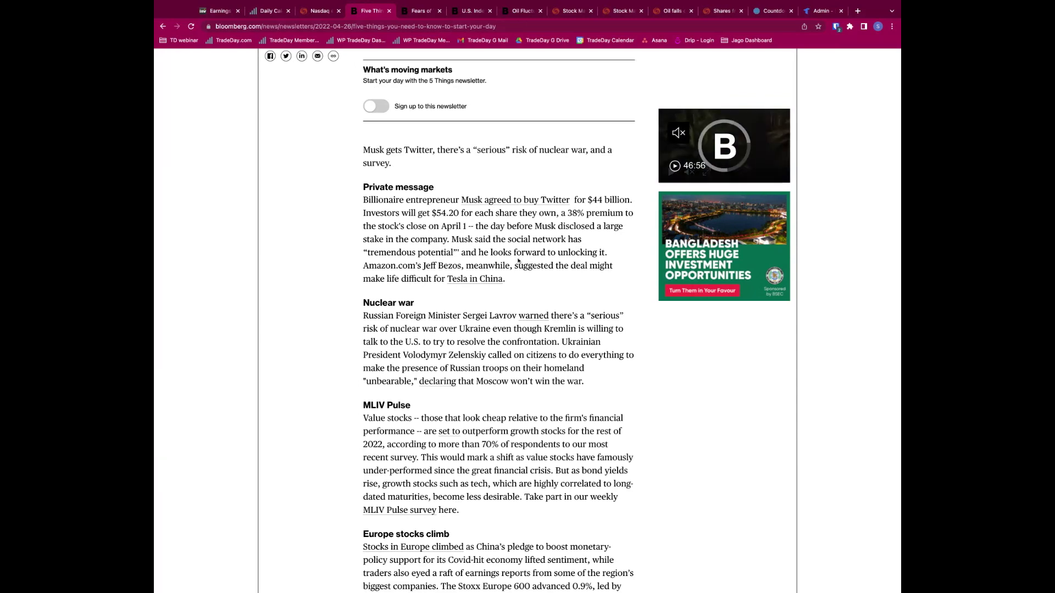
- Read the Bloomberg Five Things newsletter, highlighting the year 2022 in the survey paragraph
scroll(546, 227, "down", 5)
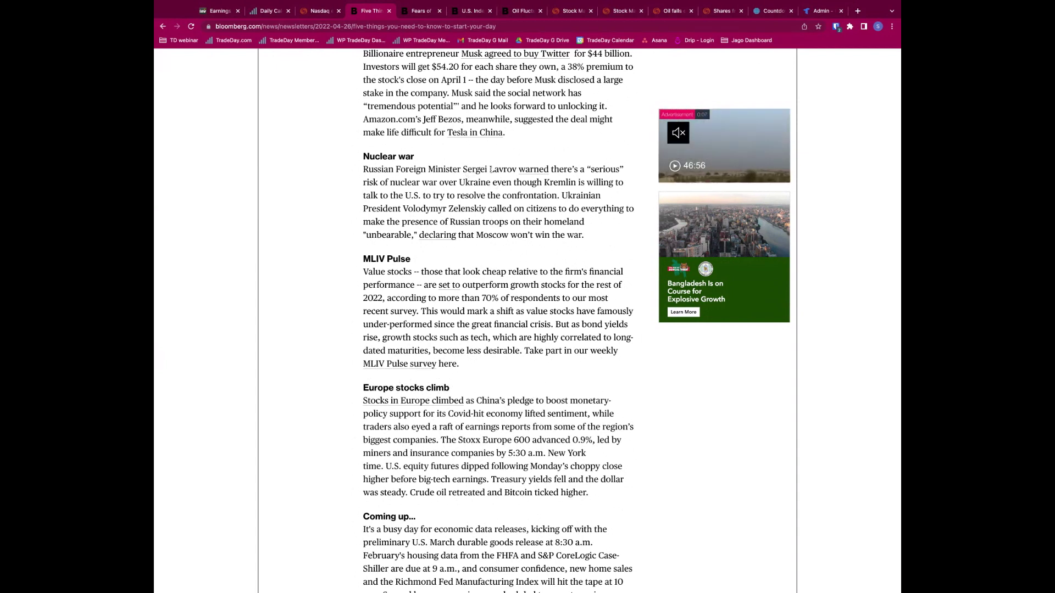
scroll(492, 192, "down", 1)
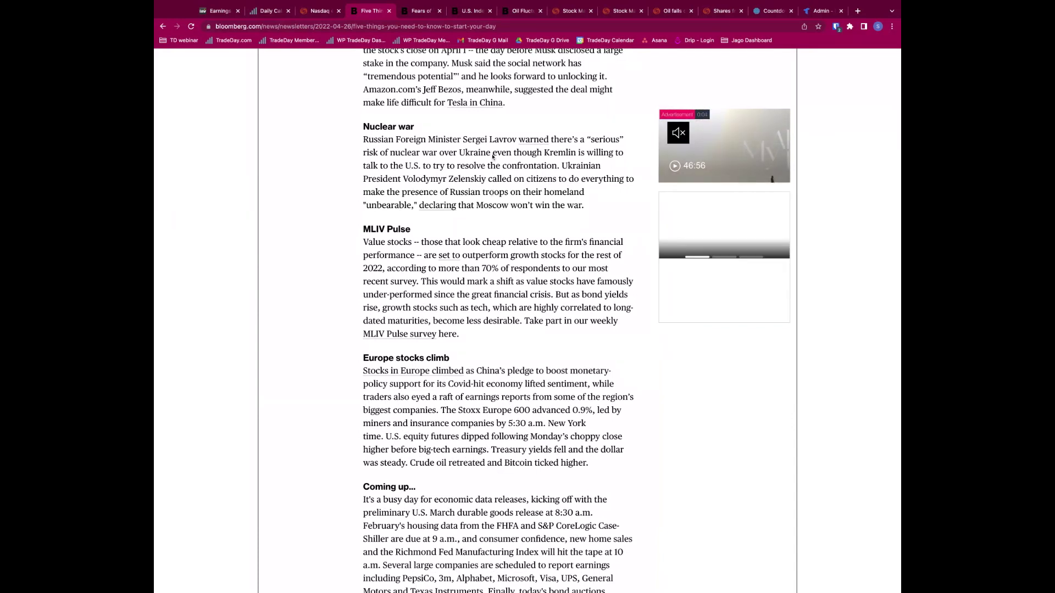
scroll(484, 226, "down", 5)
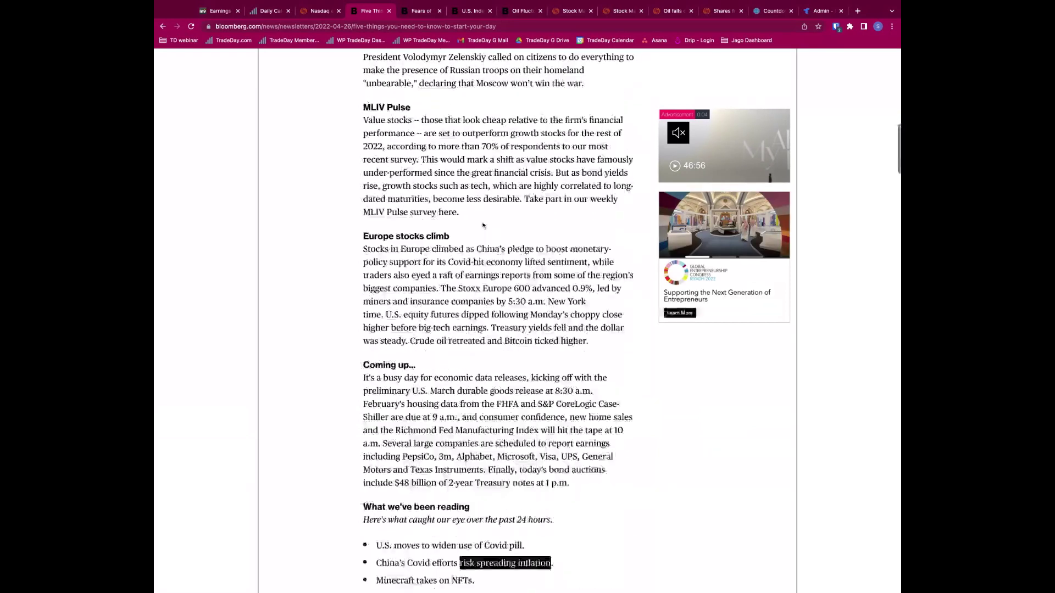
scroll(478, 158, "up", 1)
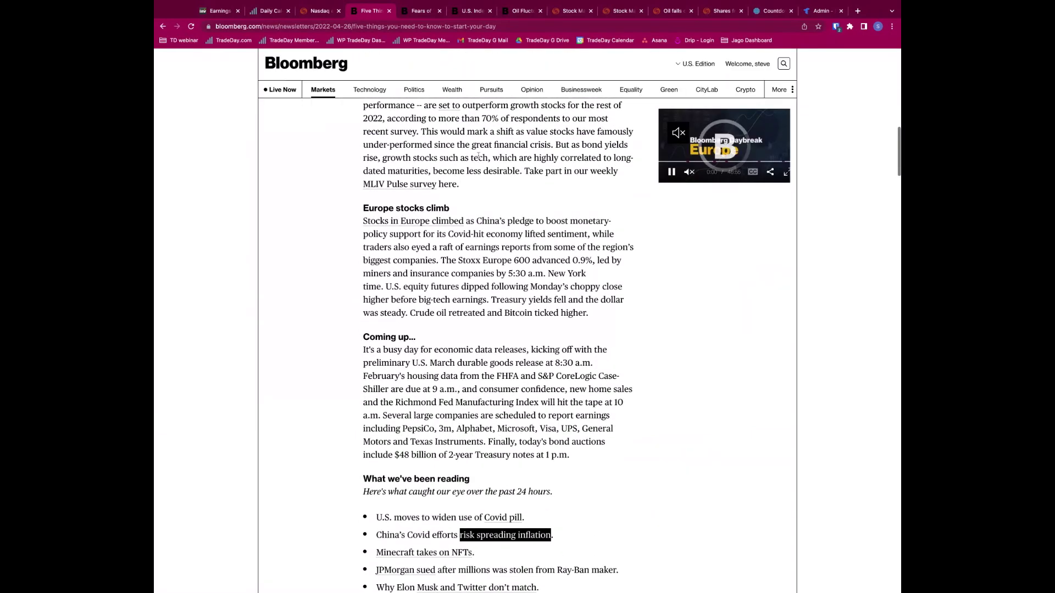
scroll(456, 154, "up", 1)
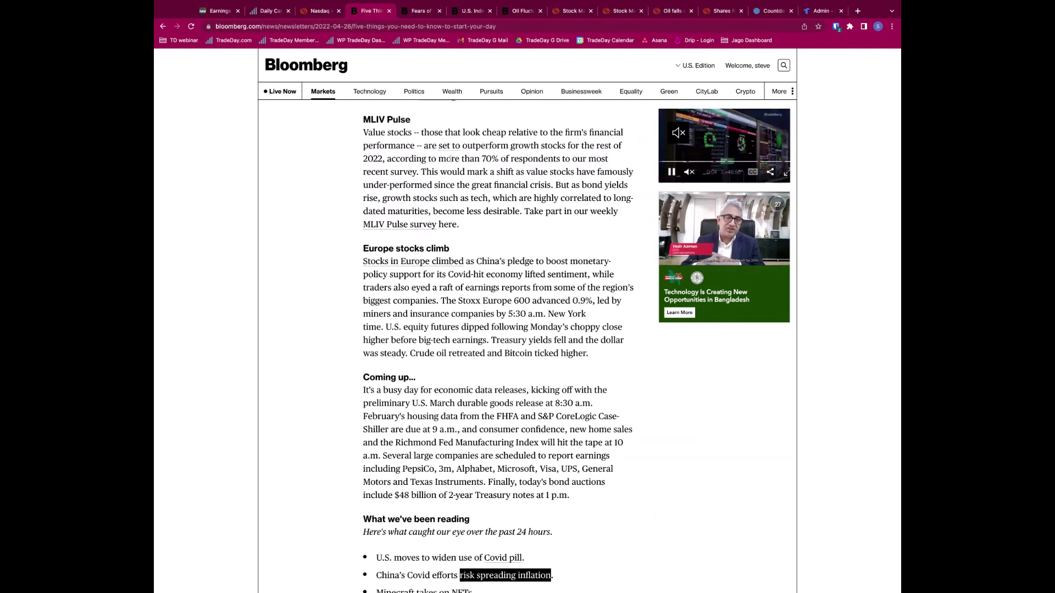
double_click(373, 159)
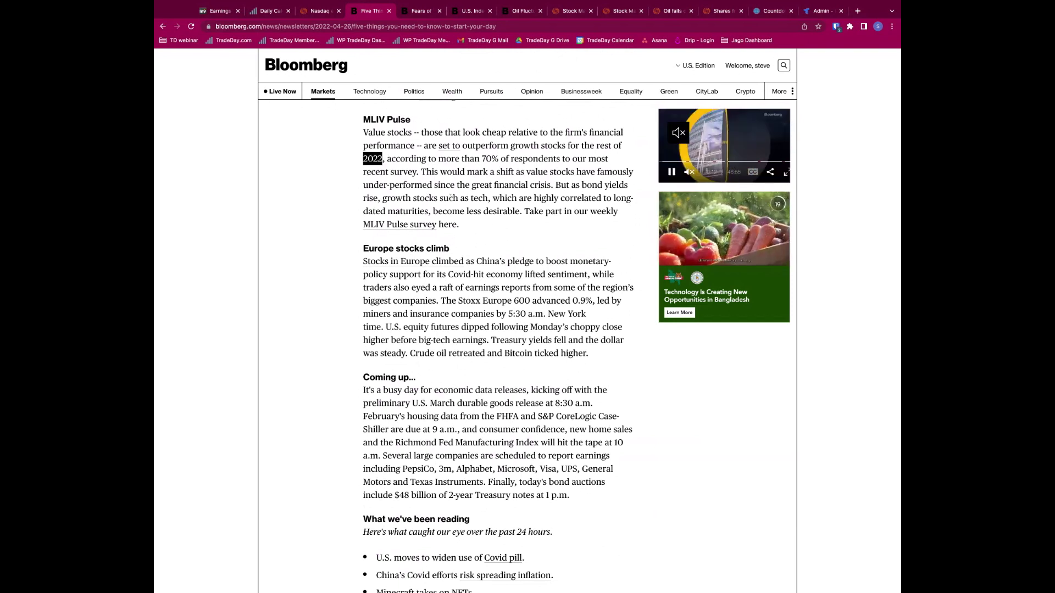
scroll(450, 199, "down", 3)
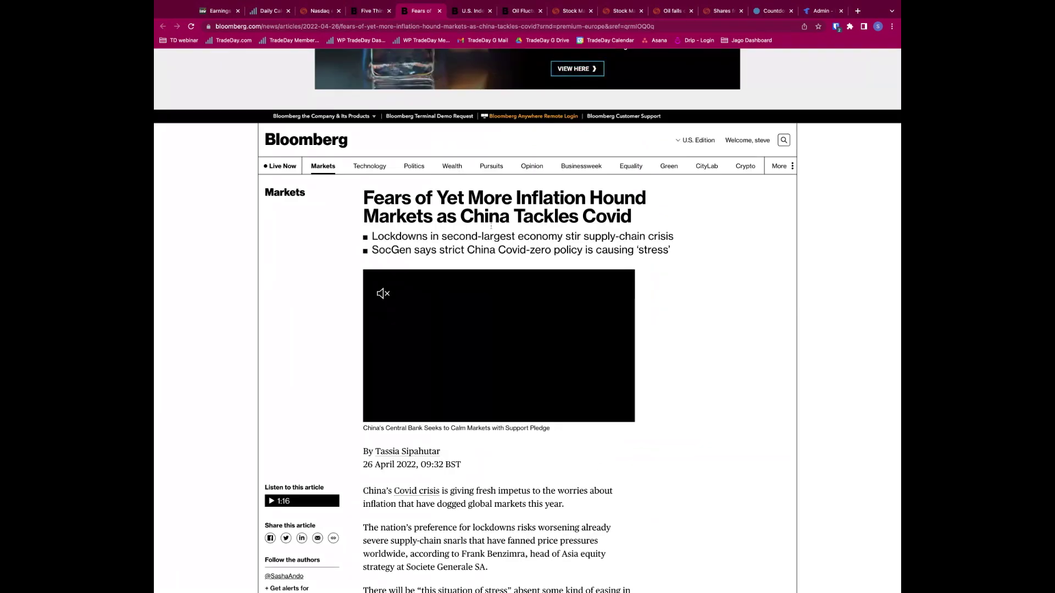
double_click(544, 217)
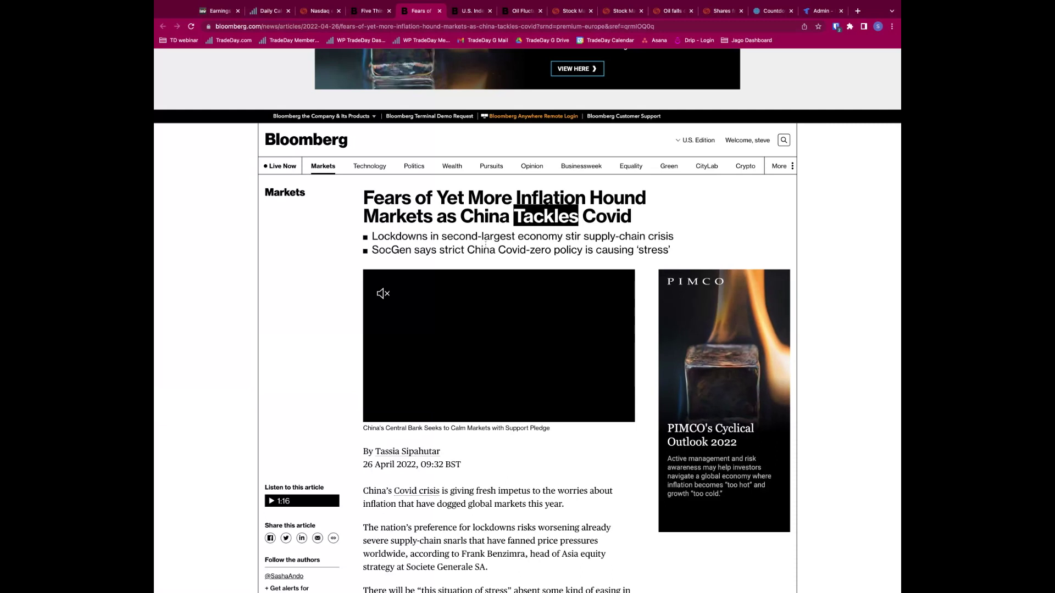
left_click(513, 250)
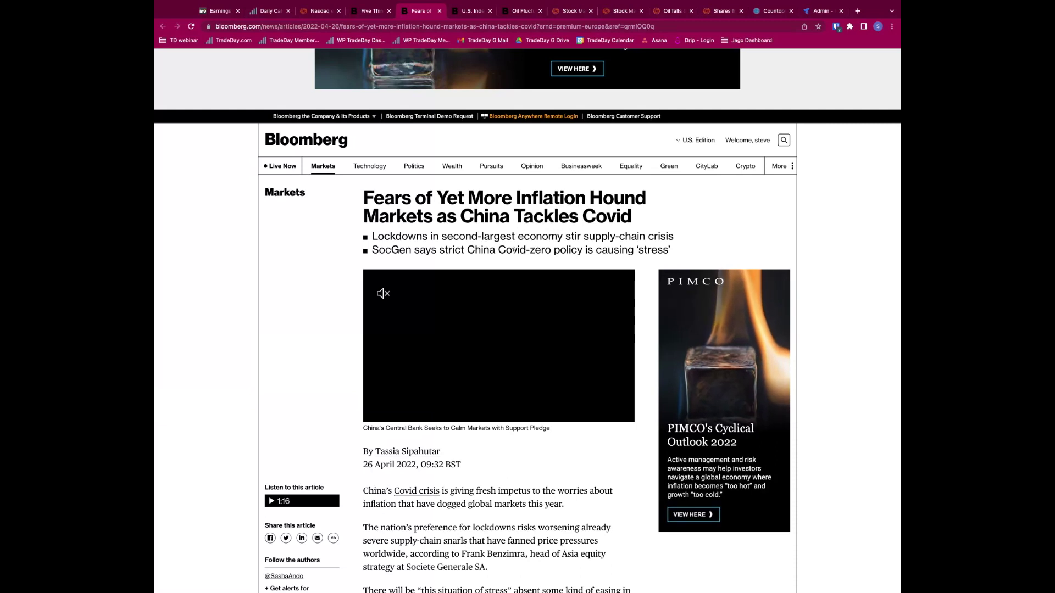
double_click(539, 250)
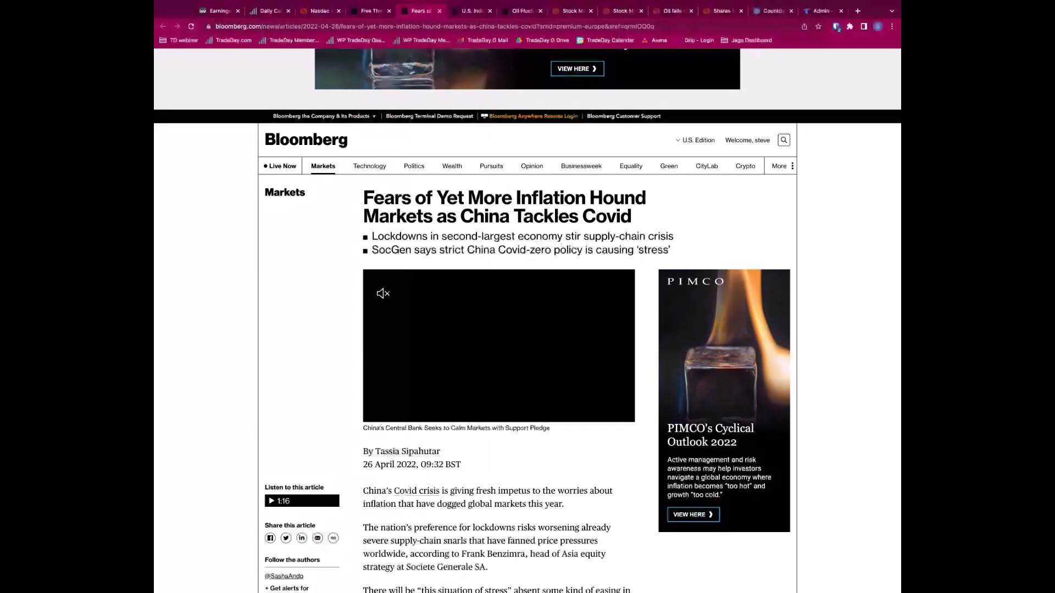
double_click(567, 250)
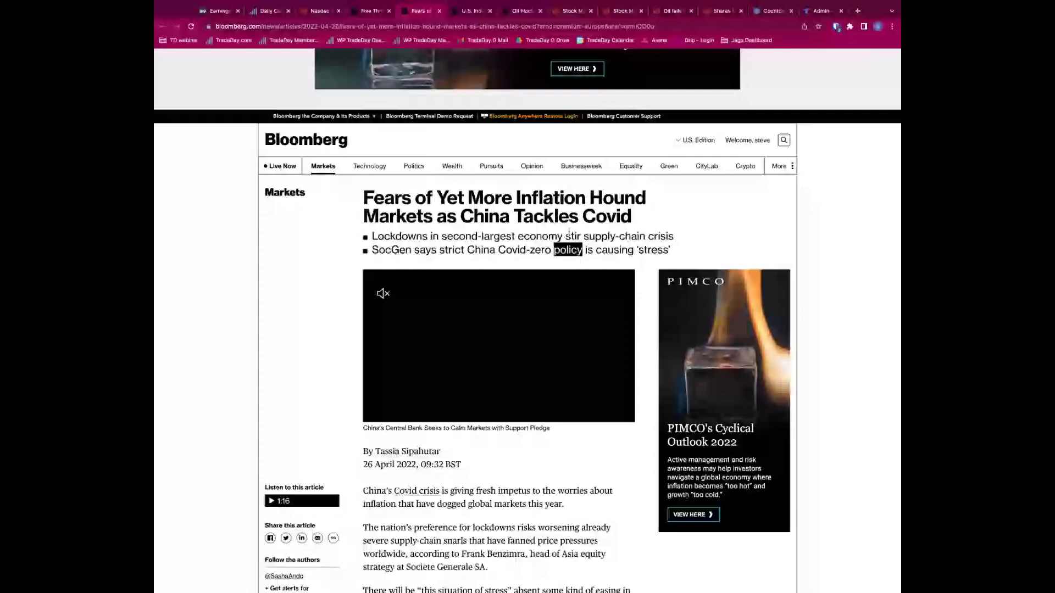
double_click(539, 236)
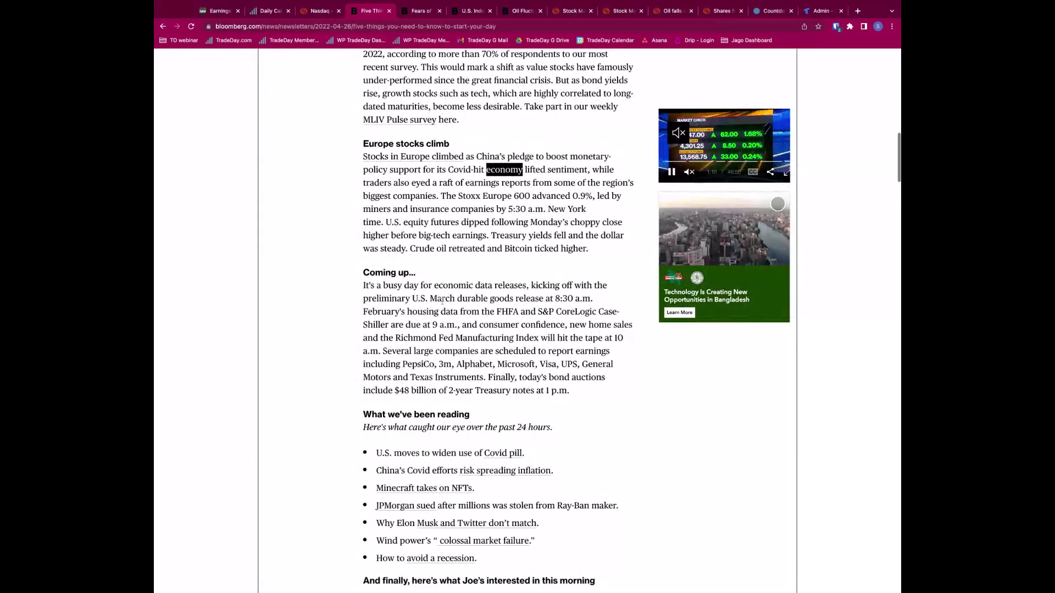
- Highlight 'March' and 'Alphabet, Microsoft' in the newsletter, then open the U.S. Index Futures article
double_click(442, 299)
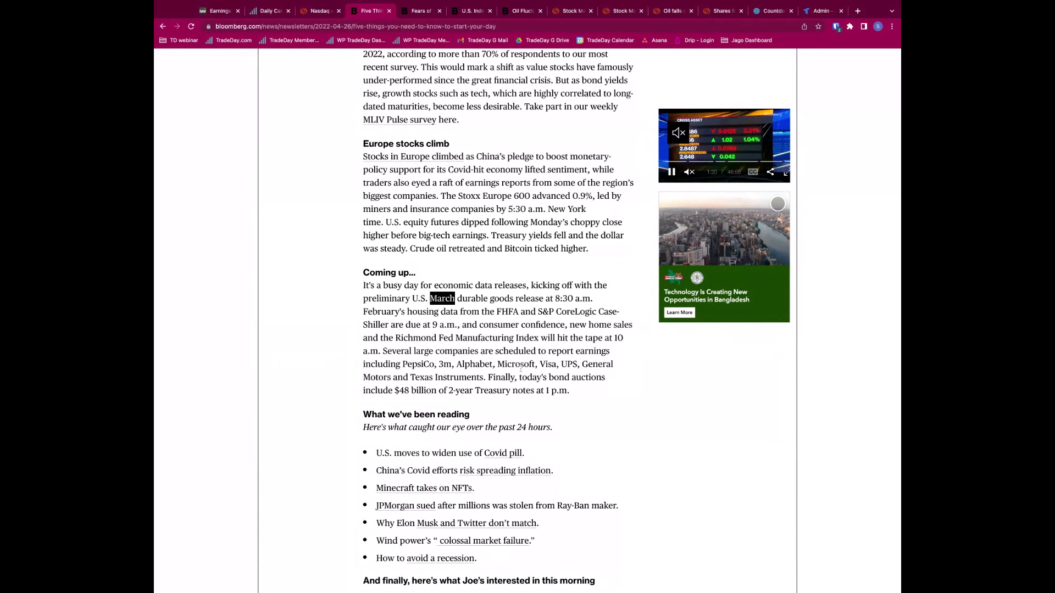
left_click_drag(452, 363, 538, 365)
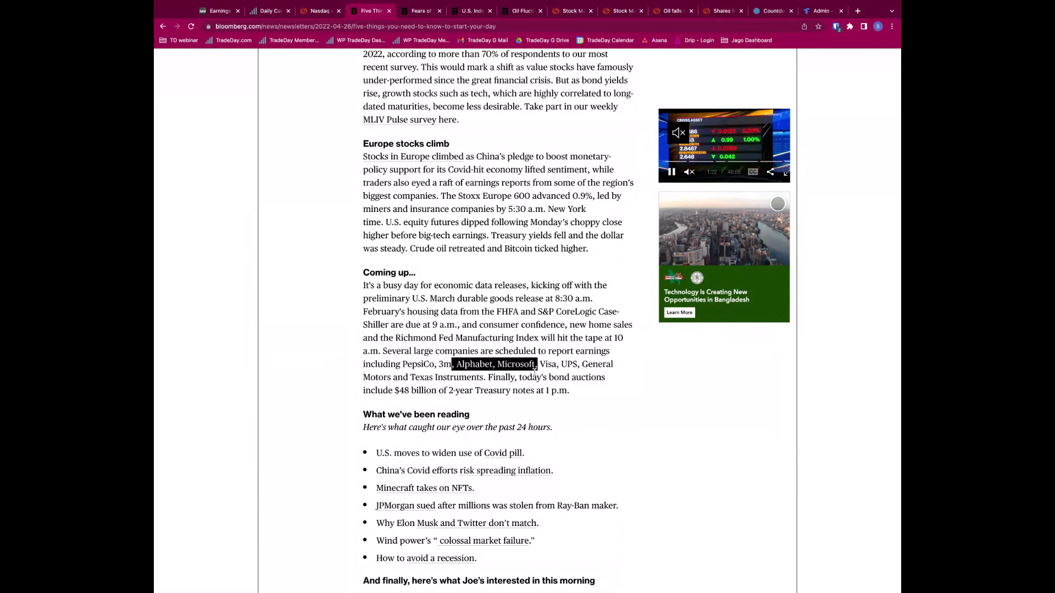
scroll(534, 371, "up", 4)
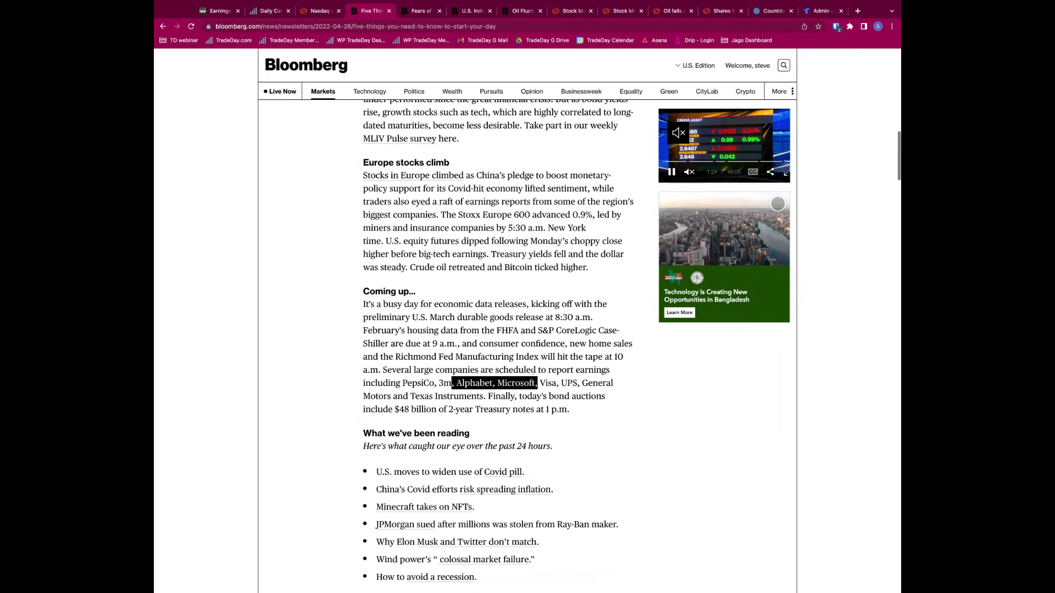
scroll(533, 372, "up", 3)
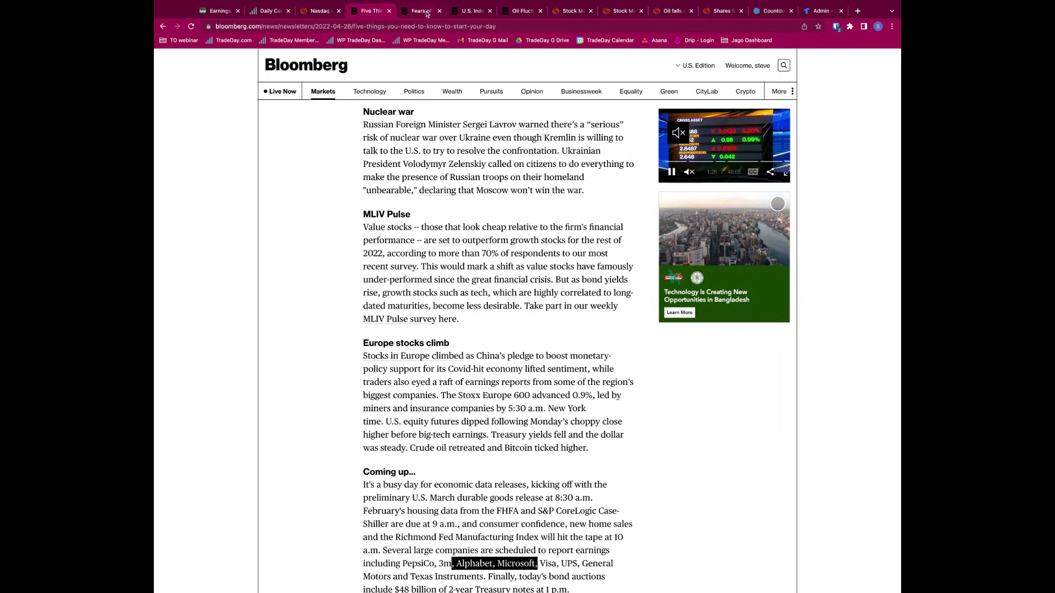
left_click(419, 11)
left_click(457, 8)
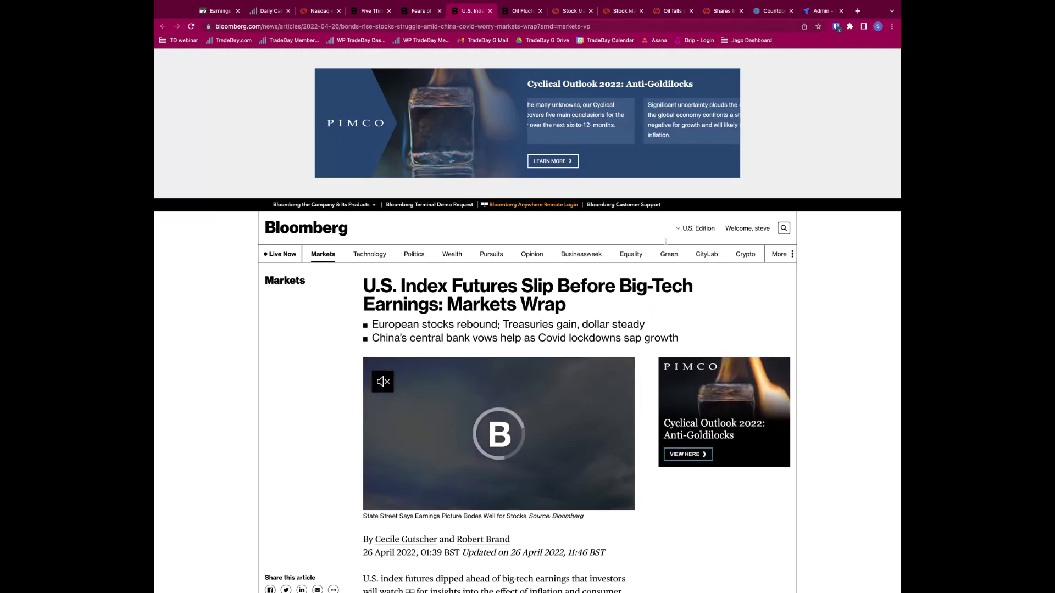
mouse_move(658, 273)
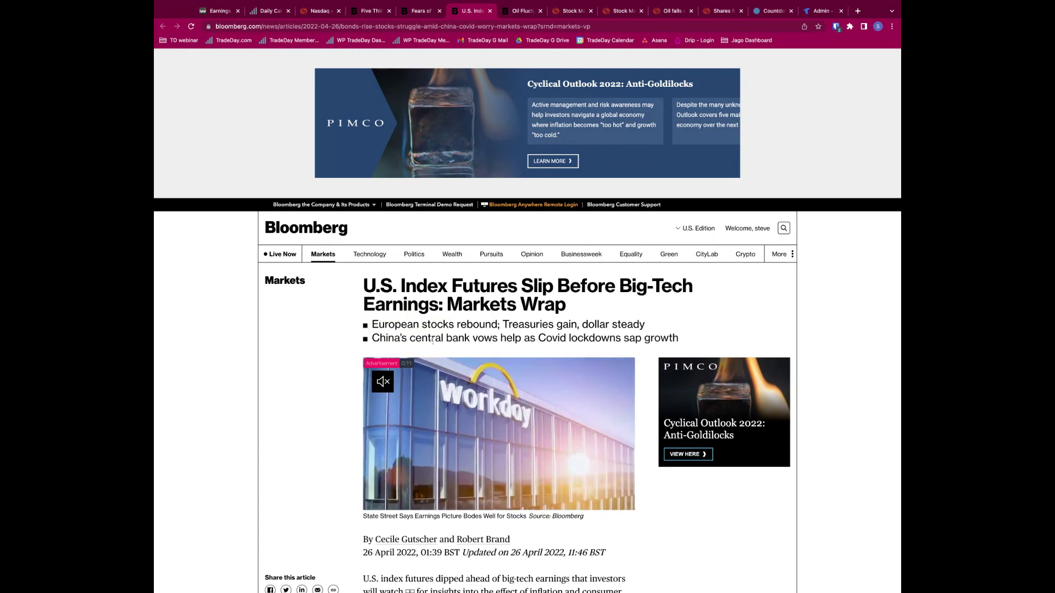
left_click_drag(441, 339, 644, 339)
scroll(636, 374, "down", 5)
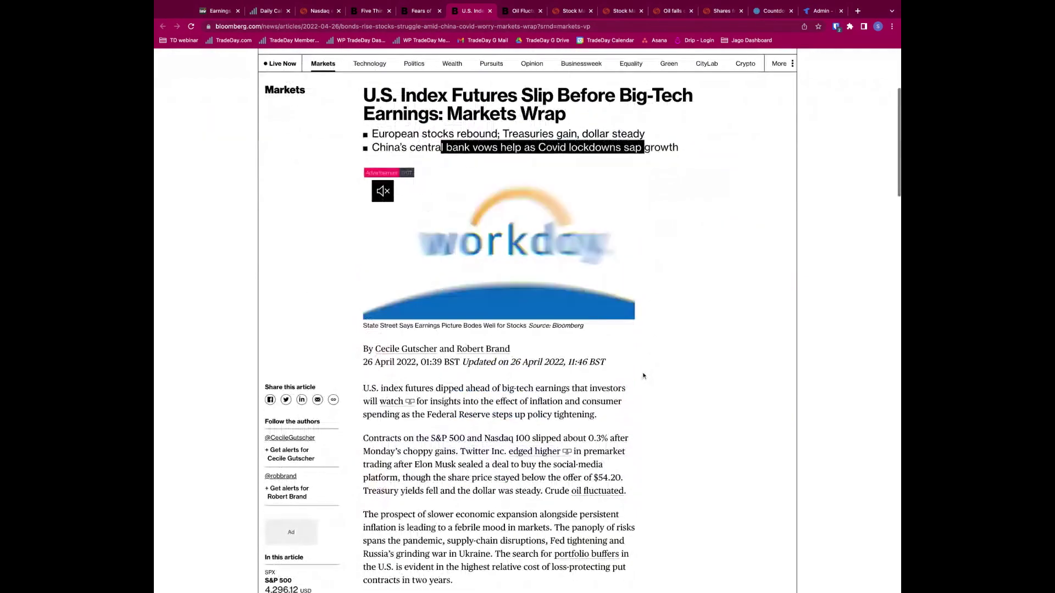
scroll(636, 375, "down", 5)
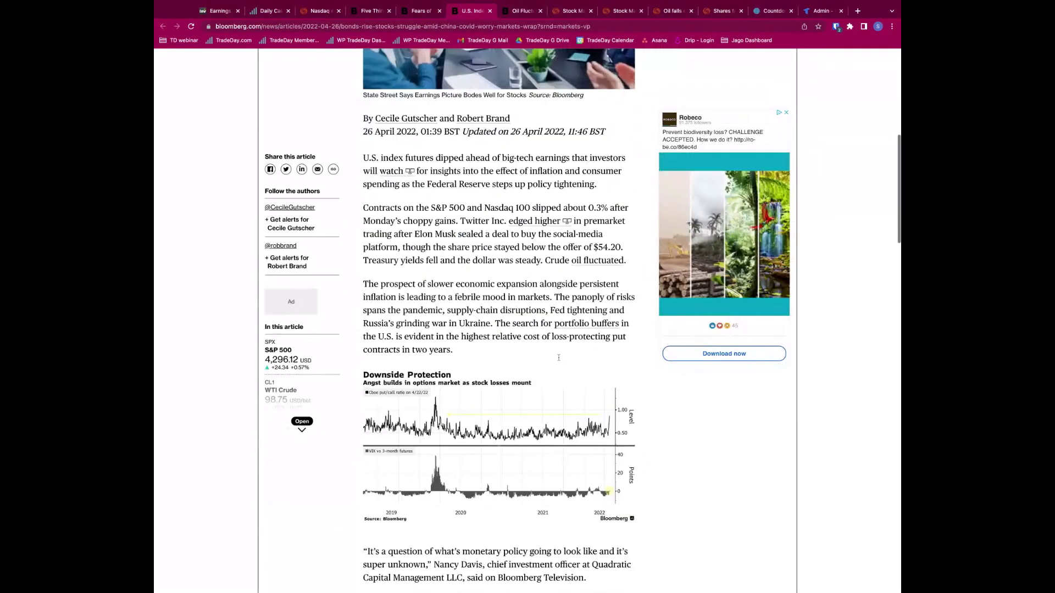
scroll(558, 358, "down", 2)
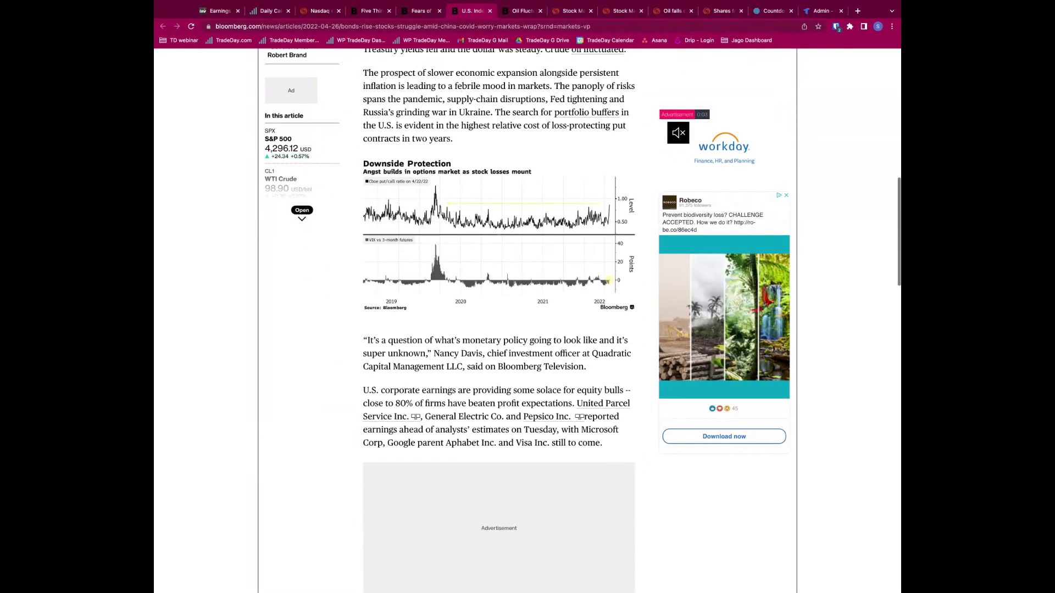
scroll(543, 361, "down", 6)
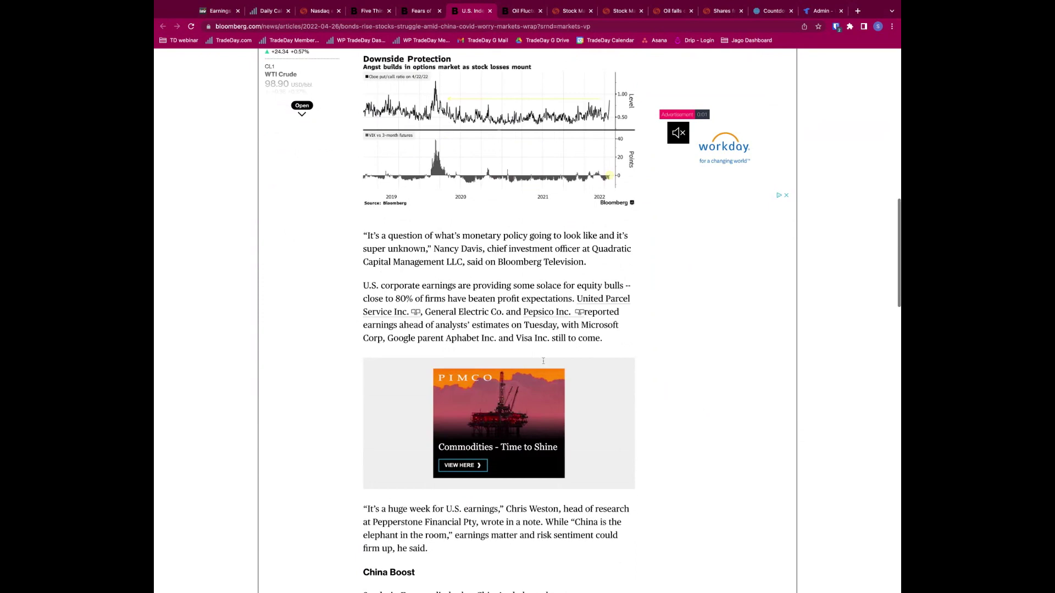
scroll(543, 361, "down", 2)
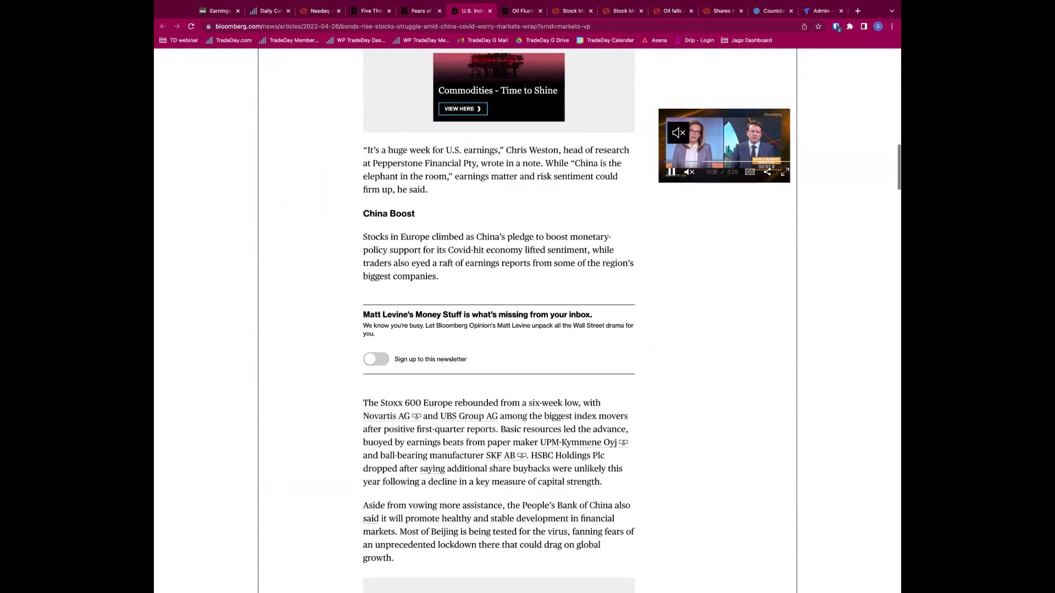
scroll(517, 241, "up", 2)
scroll(517, 249, "down", 6)
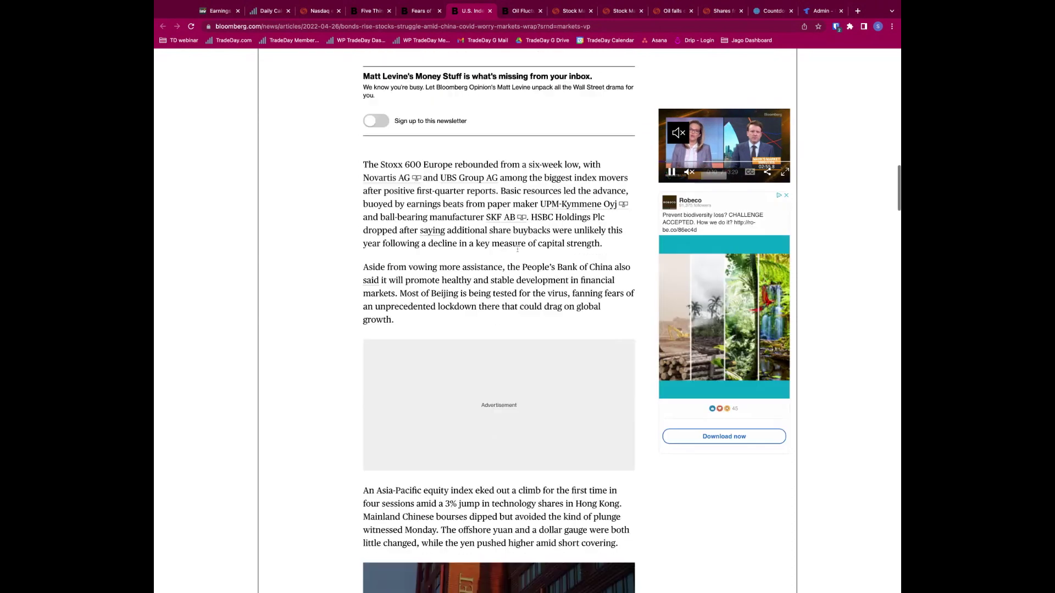
scroll(517, 249, "down", 2)
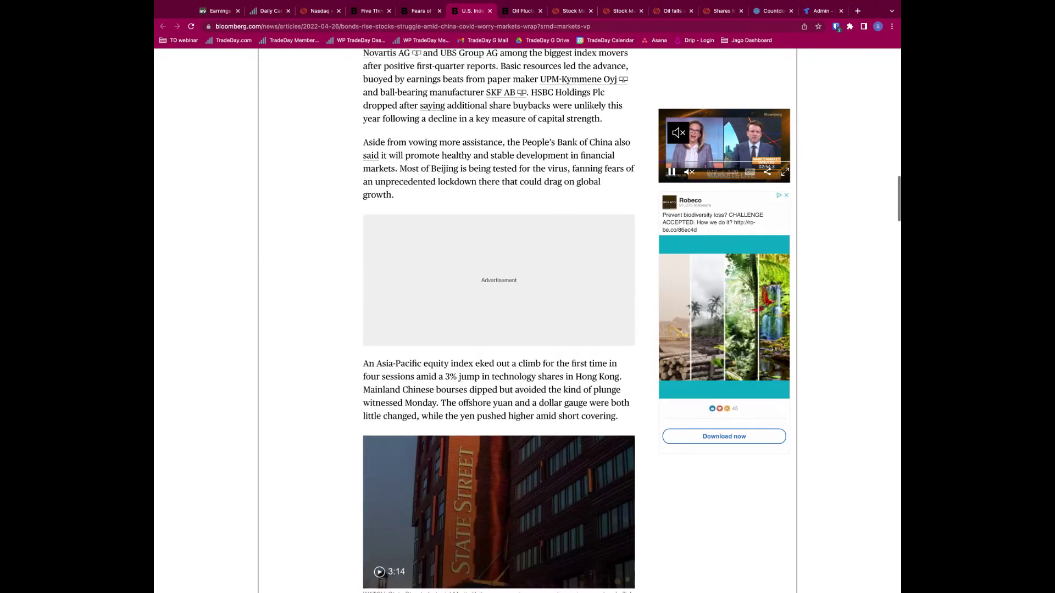
scroll(518, 250, "up", 4)
scroll(499, 346, "down", 1)
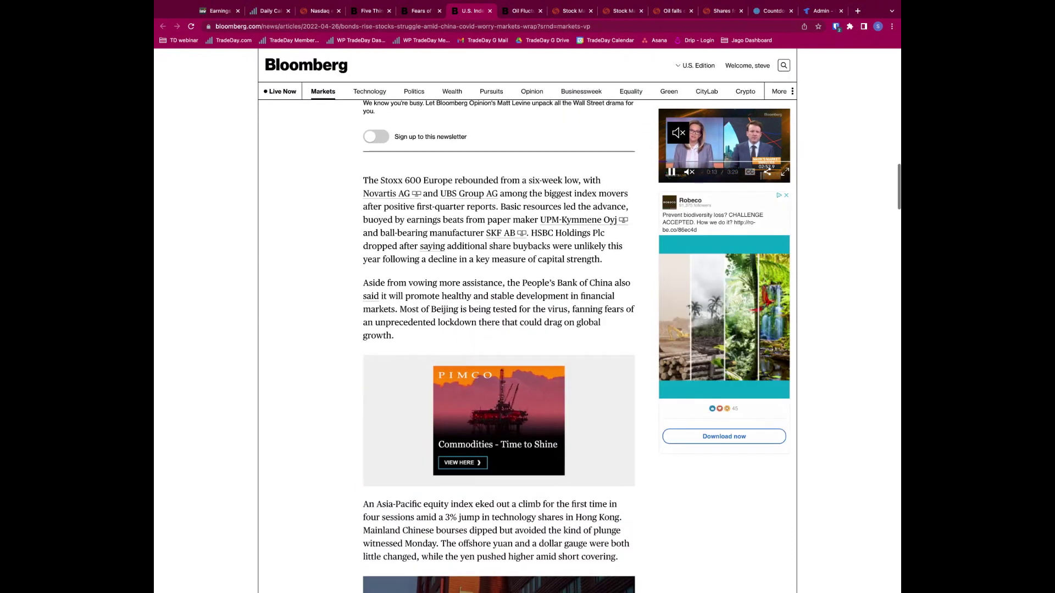
- Open the Oil Fluctuates article, highlight 'Resurgence' in its headline, then go to Reuters Europe stocks
left_click(523, 11)
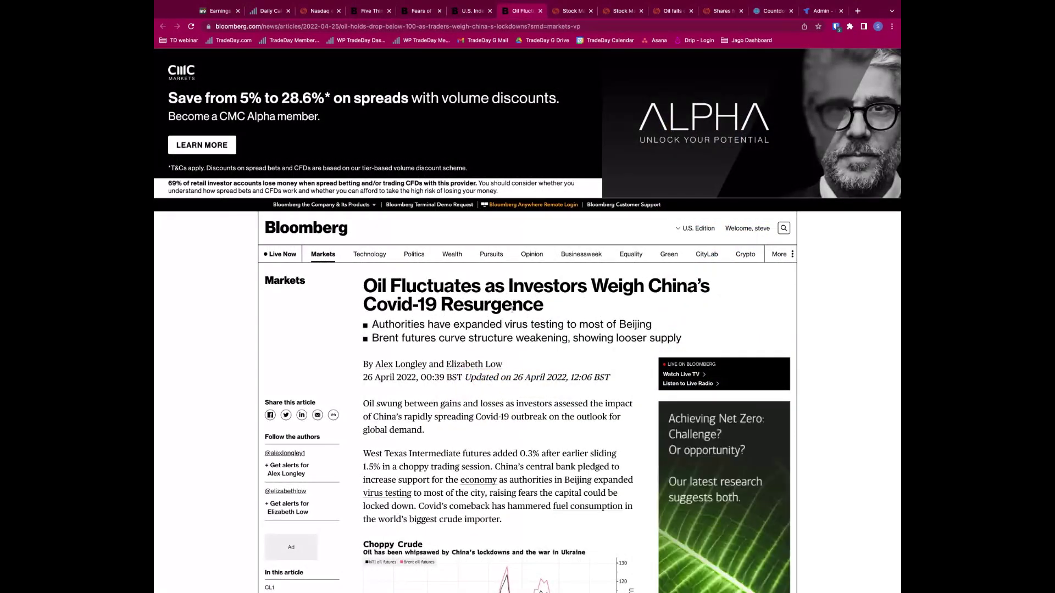
double_click(512, 309)
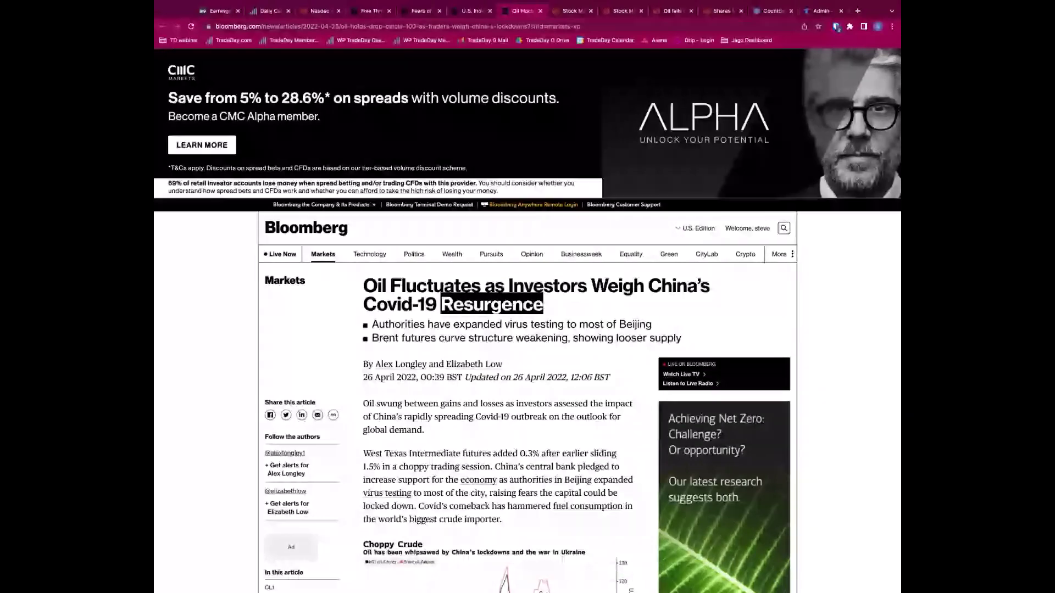
left_click(664, 280)
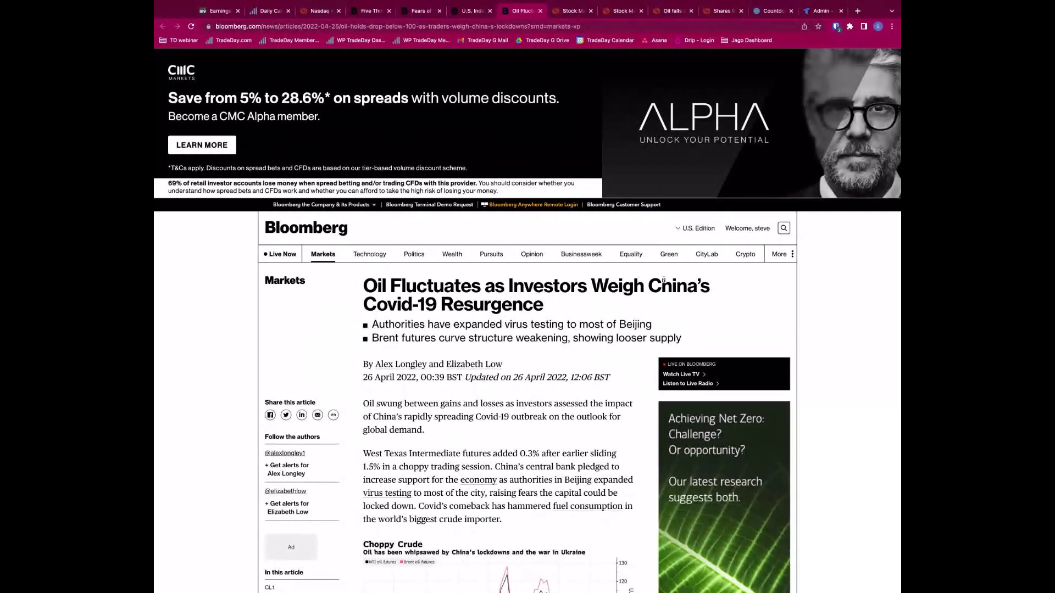
key("ctrl+Tab")
- Scroll Reuters indices down to U.S. futures and highlight the Dow, S&P 500 and Mid Cap rows
scroll(563, 211, "down", 1)
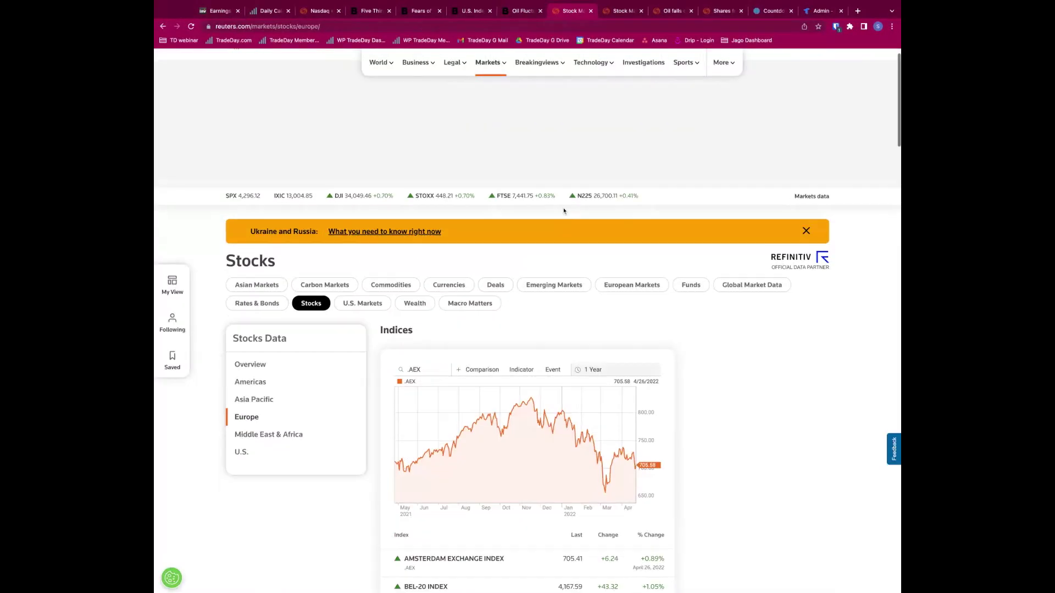
scroll(564, 211, "down", 5)
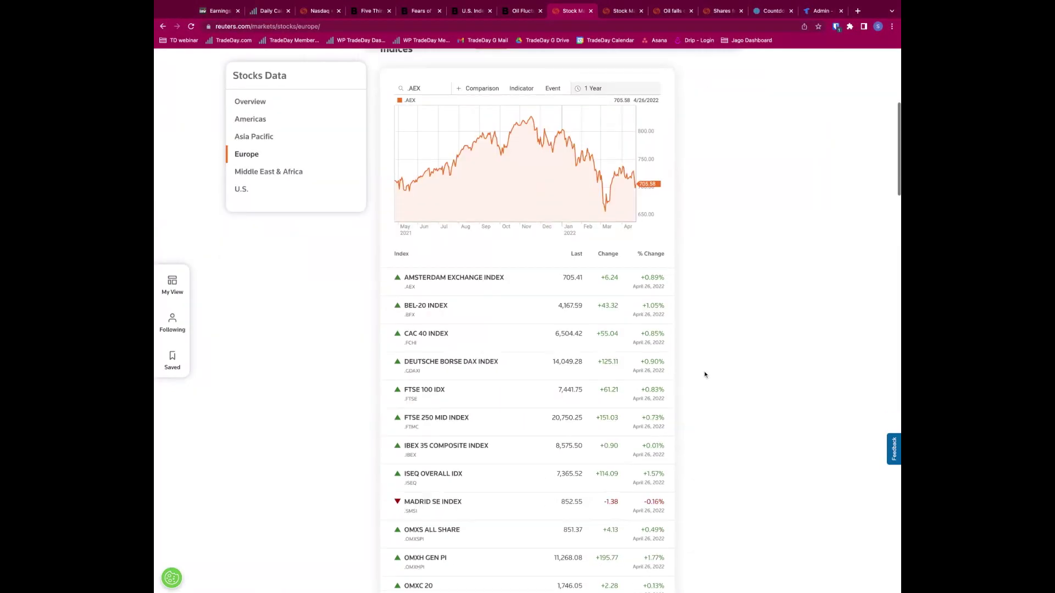
scroll(649, 359, "down", 1)
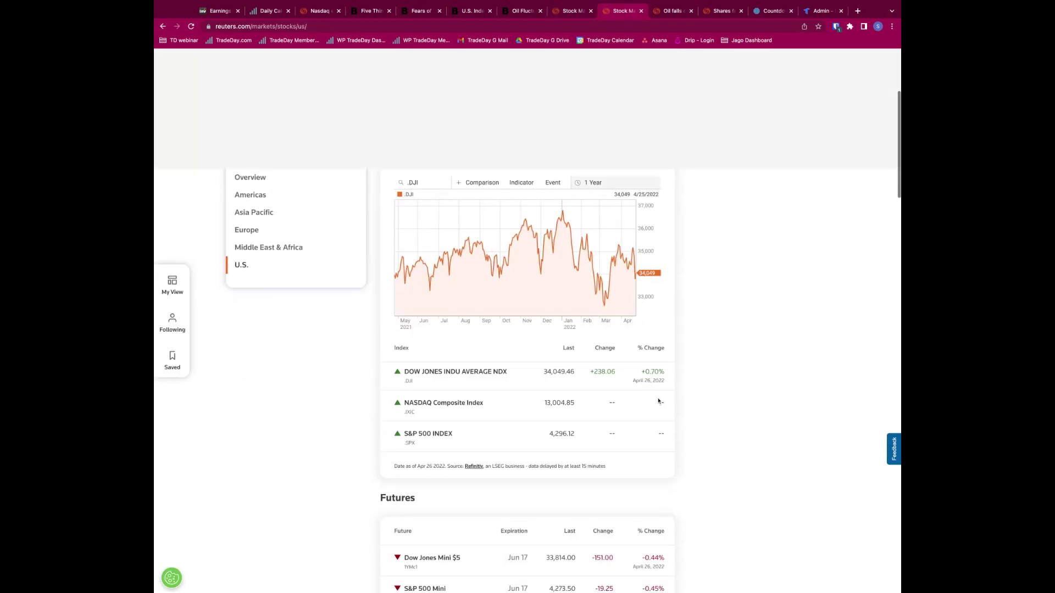
scroll(658, 402, "down", 2)
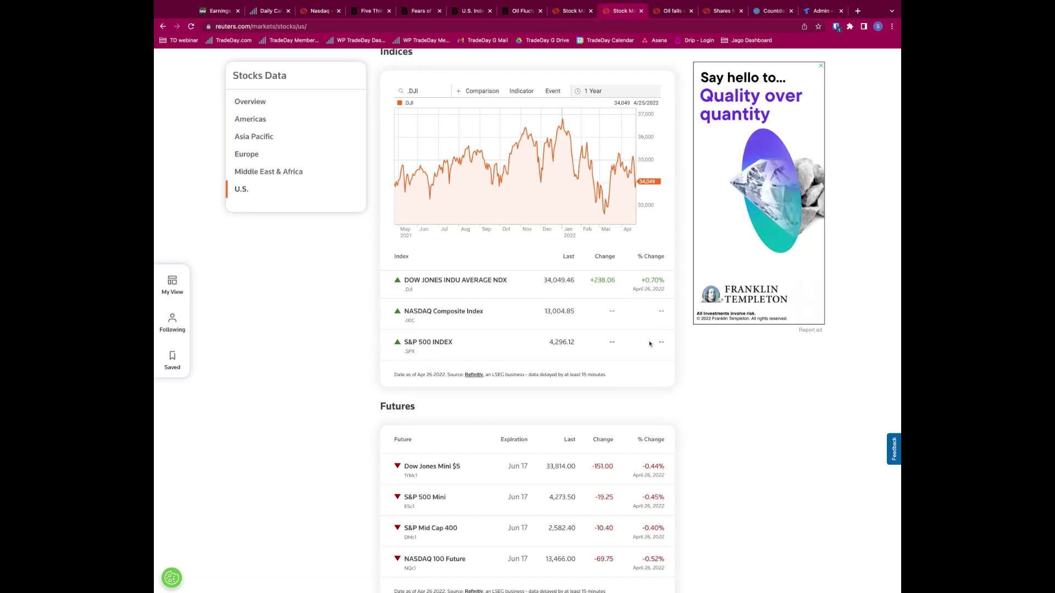
scroll(649, 344, "down", 3)
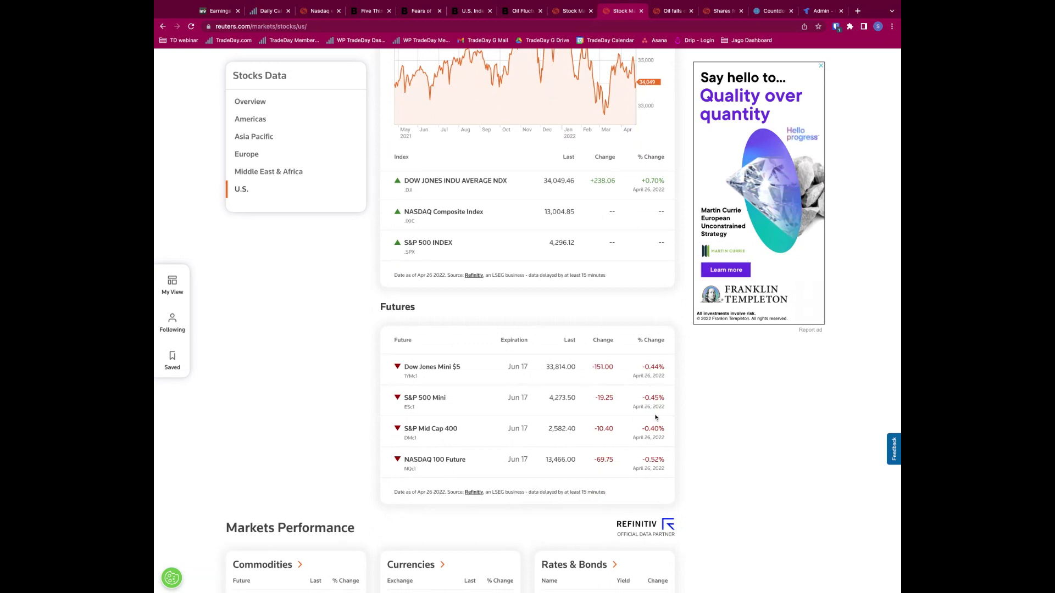
left_click_drag(653, 376, 656, 440)
left_click(731, 425)
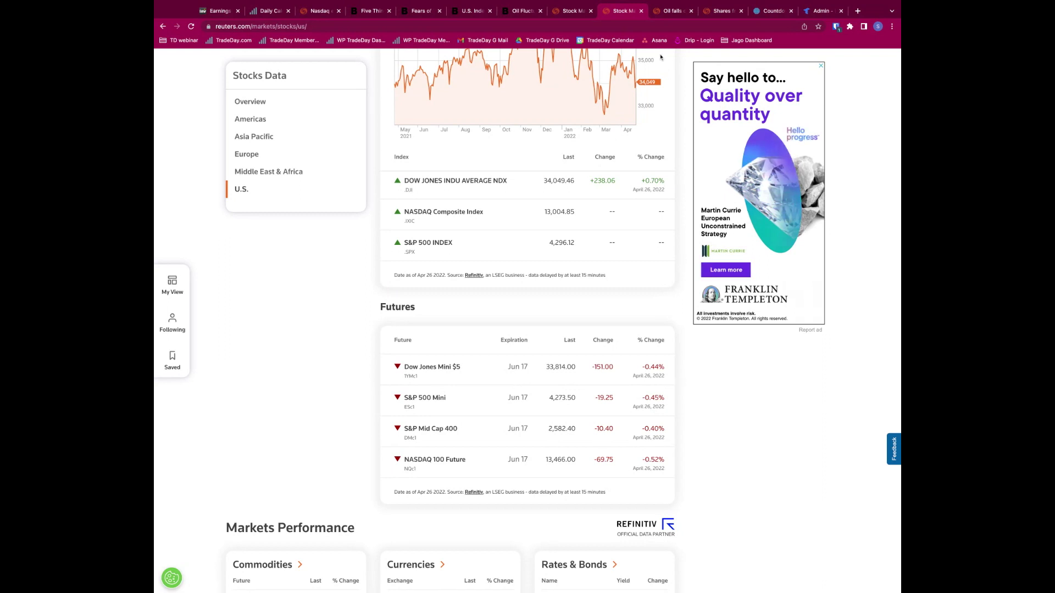
left_click(670, 12)
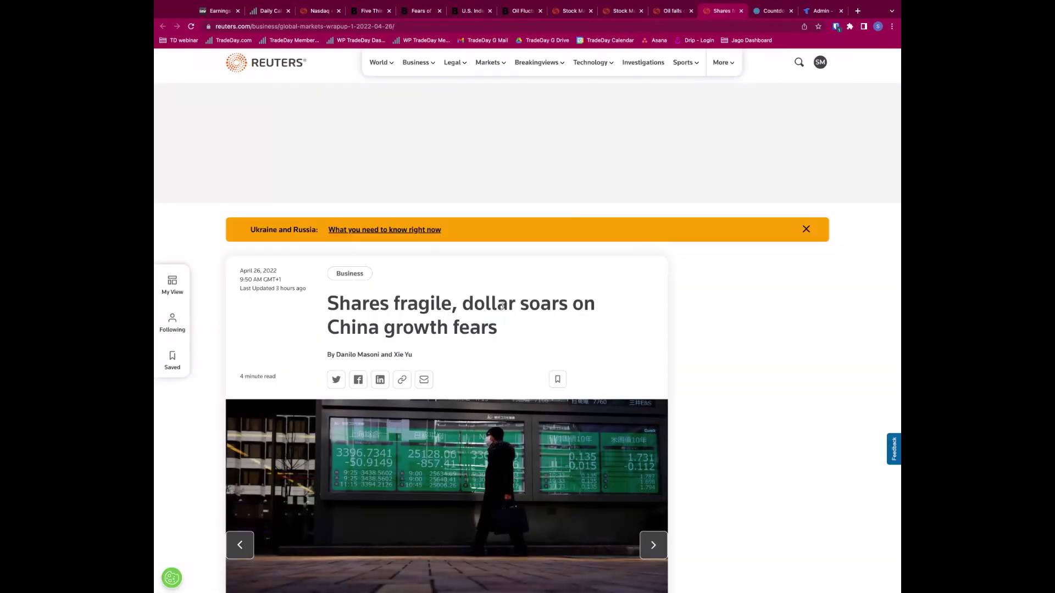
- Highlight 'dollar' in the Shares fragile headline, then switch to the CME FedWatch countdown page
double_click(502, 306)
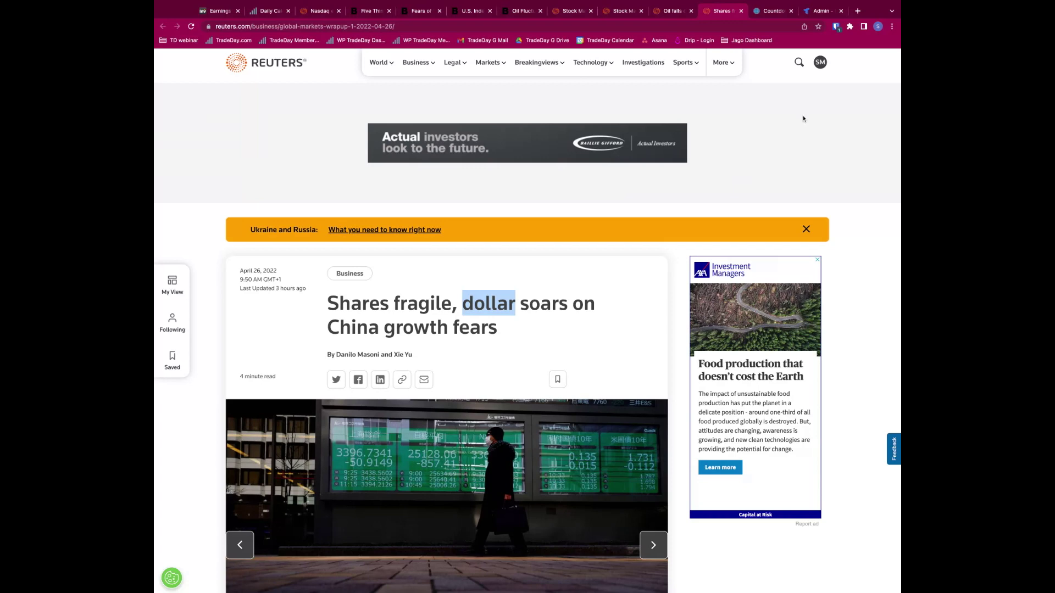
left_click(772, 11)
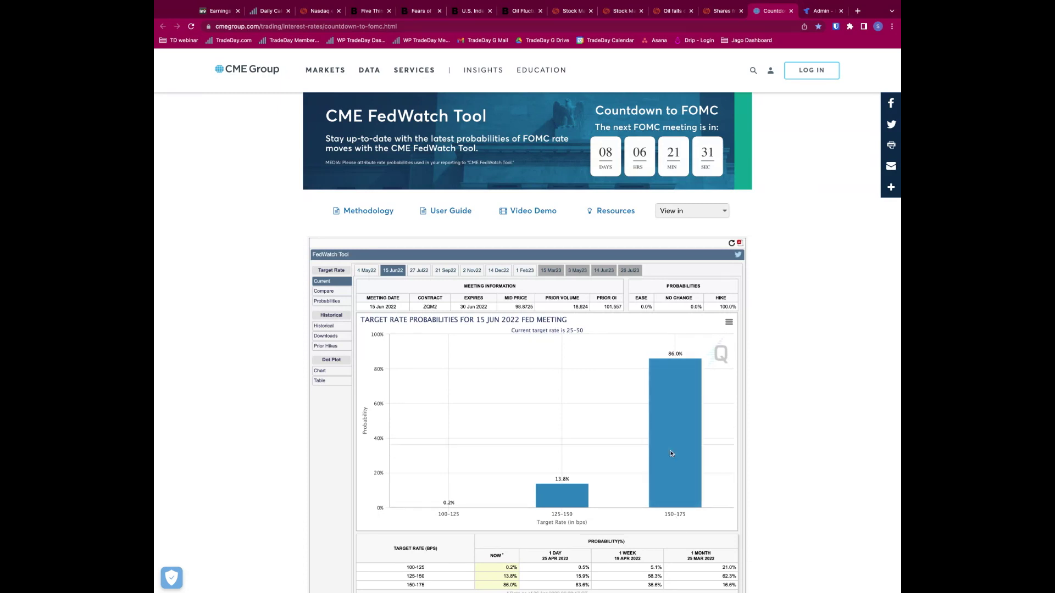
- Show FedWatch probabilities for the 15 Jun and 27 Jul 2022 meetings, then switch to Tradovate
left_click(393, 273)
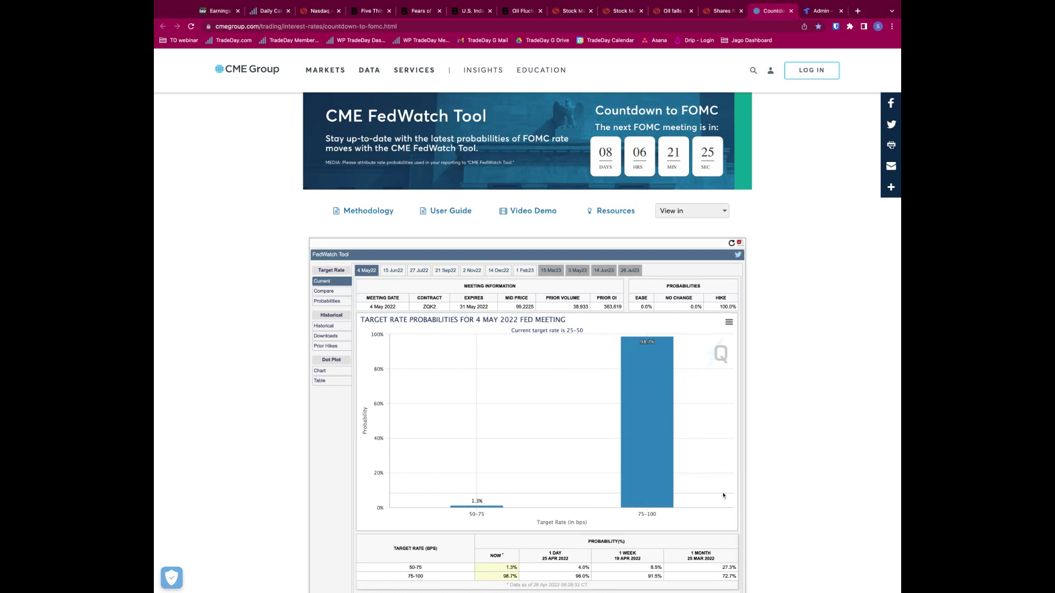
left_click(394, 271)
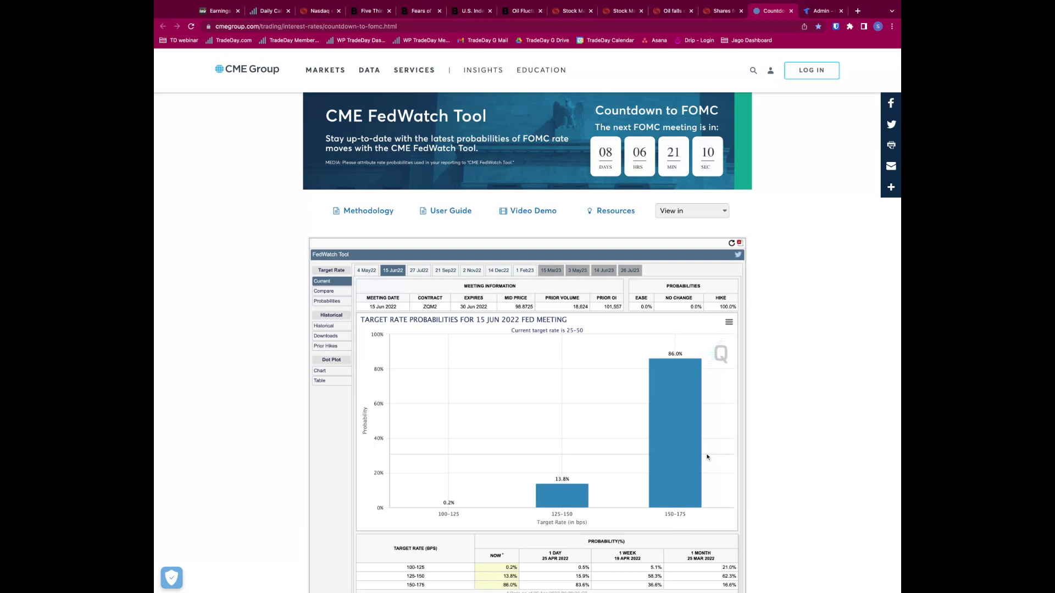
left_click(416, 272)
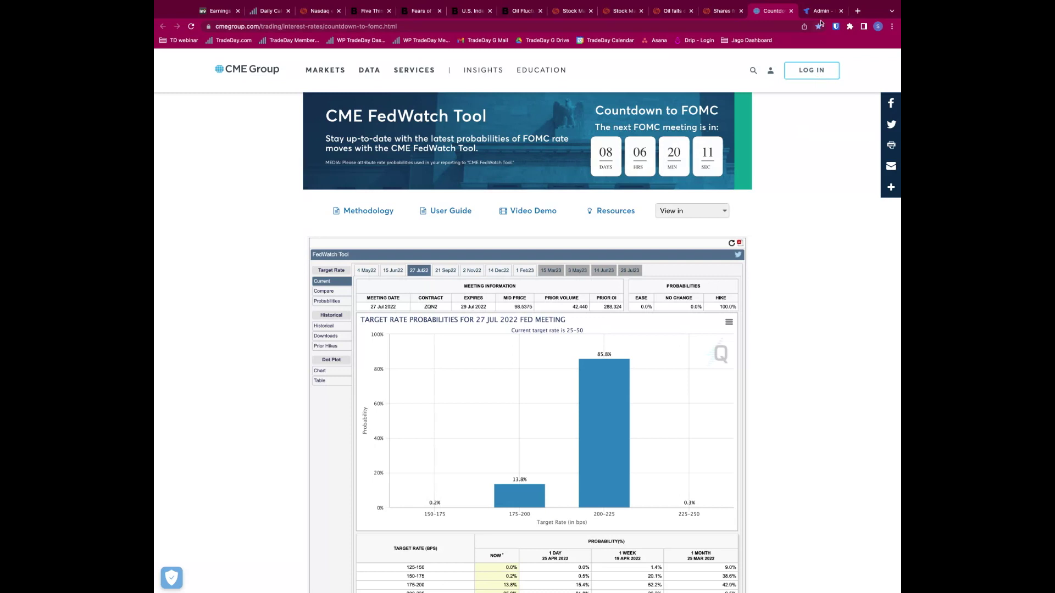
key("ctrl+shift+Tab")
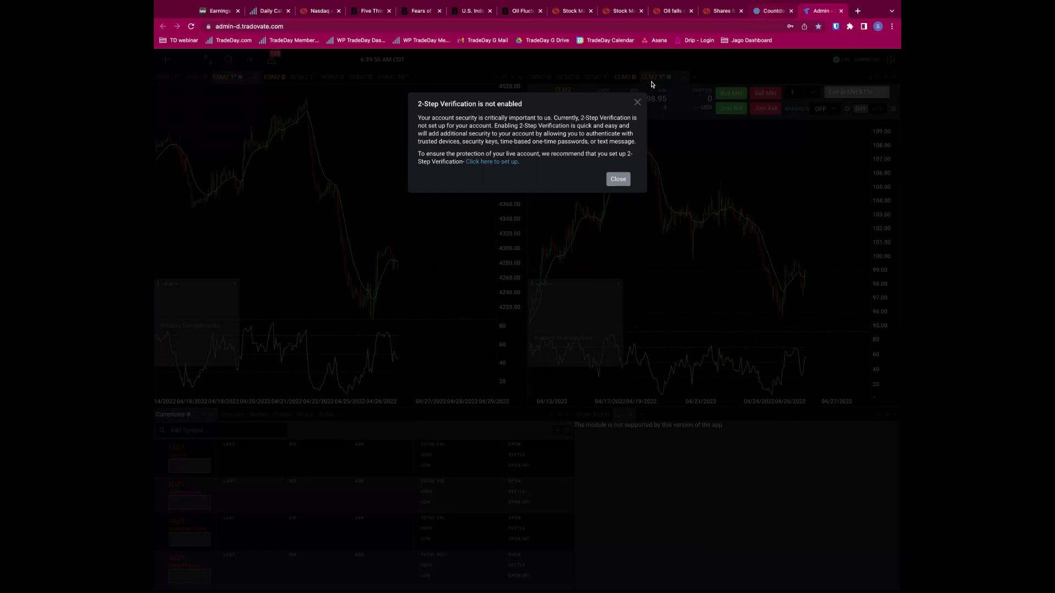
- Dismiss the 2-Step Verification notice and view the DXM2 US Dollar Index daily chart
left_click(637, 102)
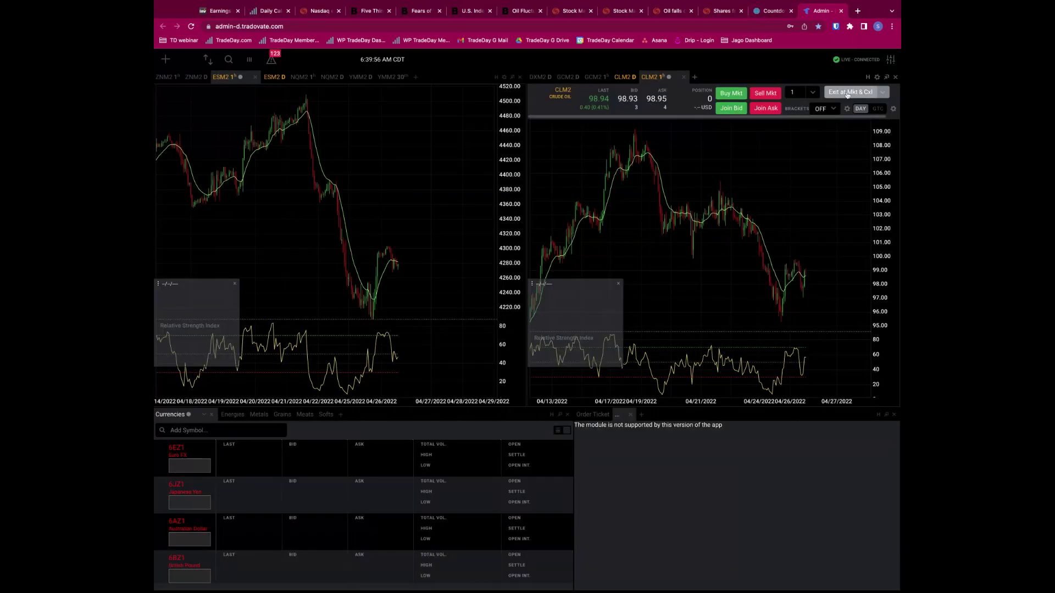
left_click(886, 78)
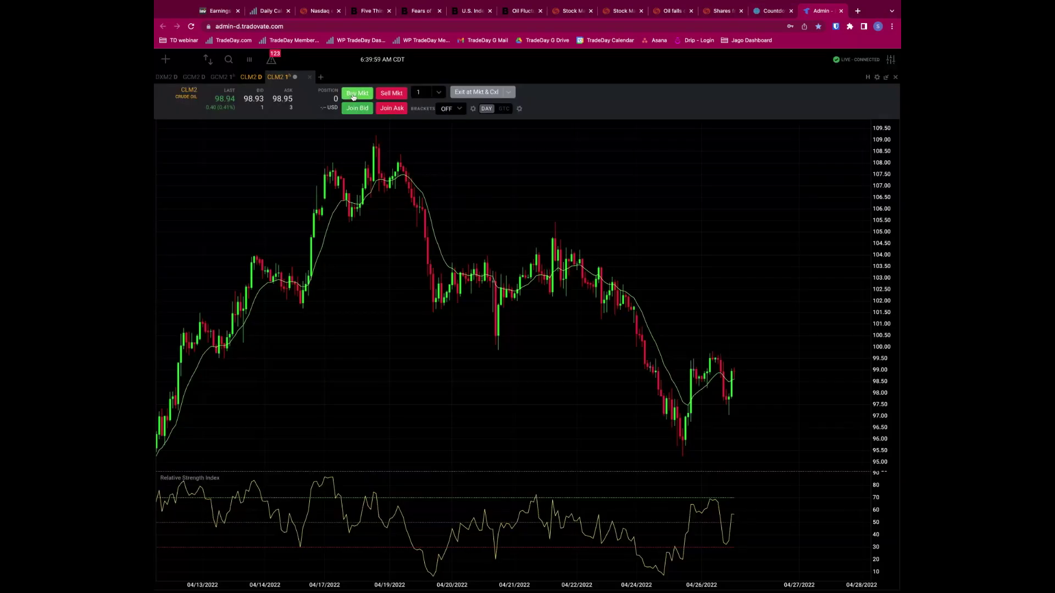
left_click(168, 77)
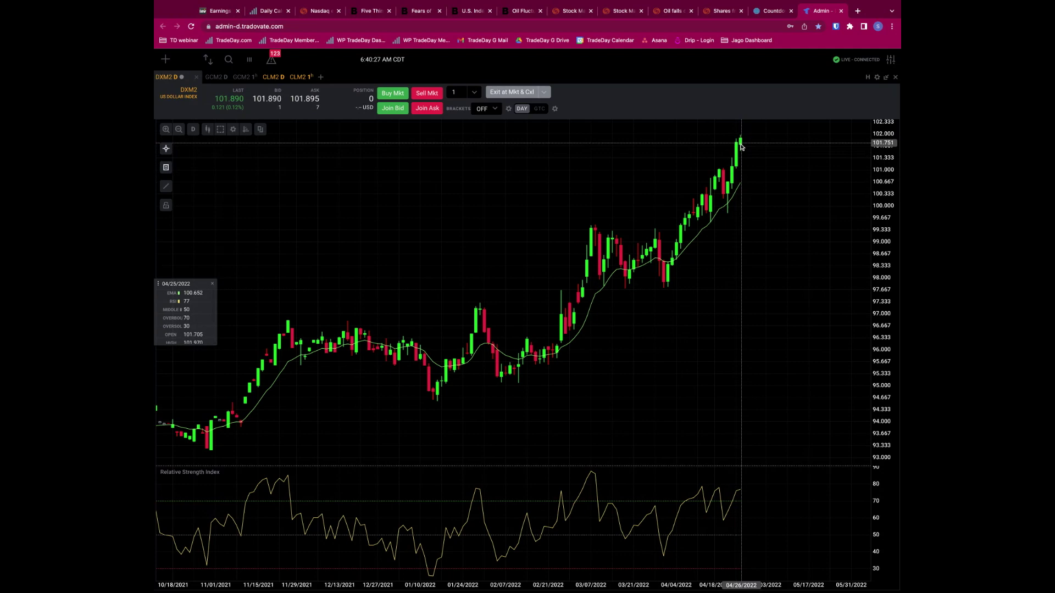
left_click(885, 78)
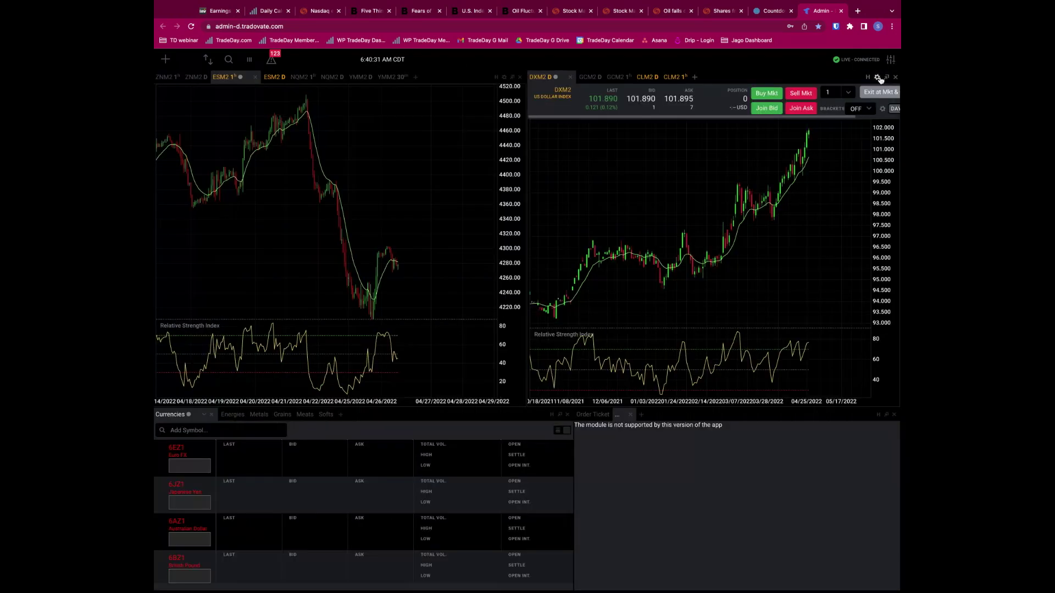
- Select the ZNM2 daily chart in the left panel and enlarge it to full size
left_click(188, 79)
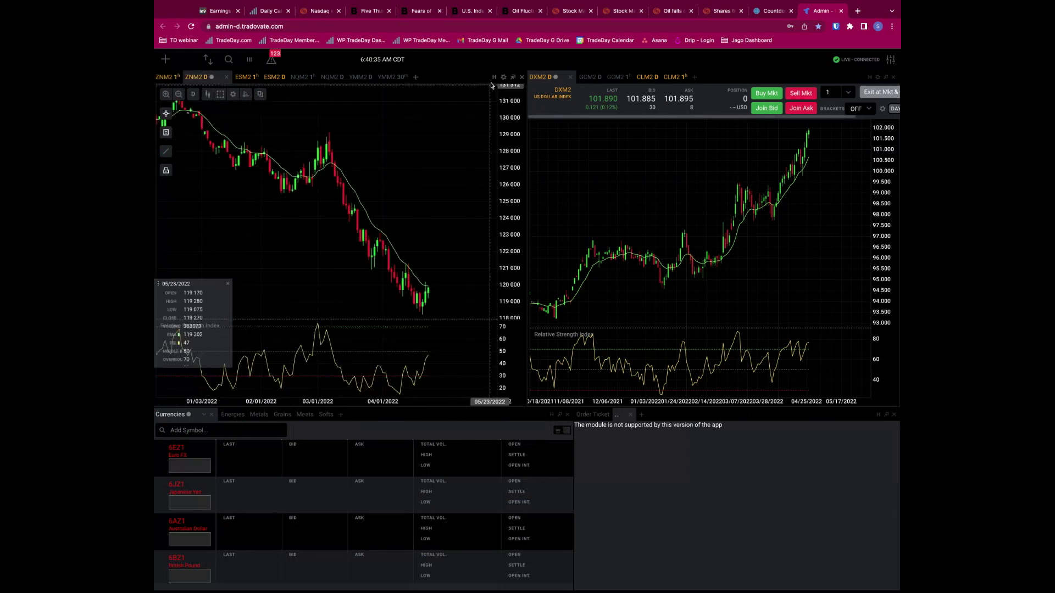
left_click(512, 78)
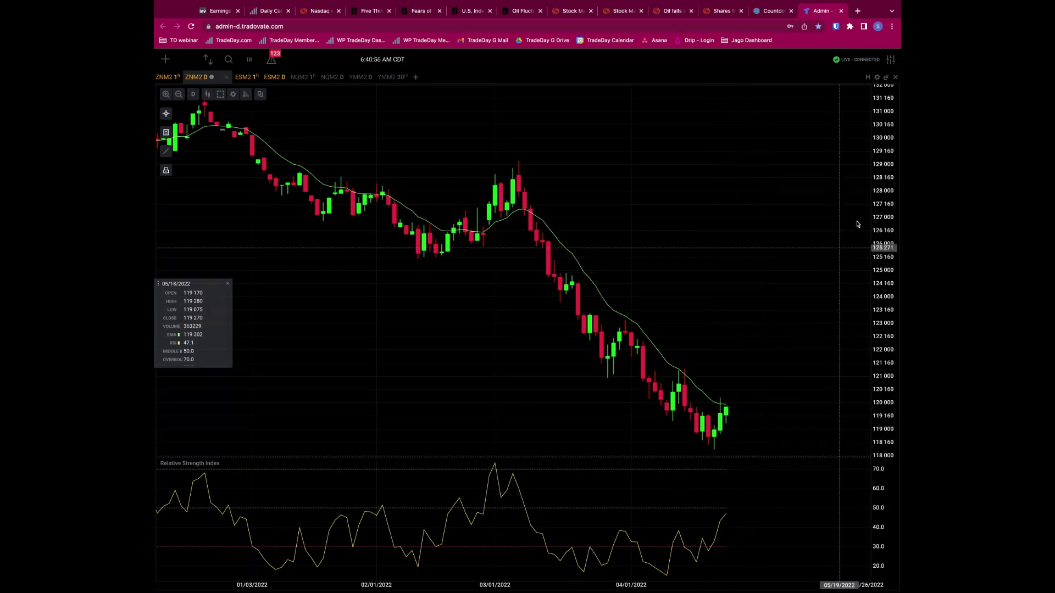
- Restore the ZNM2 panel and expand the DXM2 US Dollar Index daily chart to full size
left_click(886, 77)
left_click(886, 77)
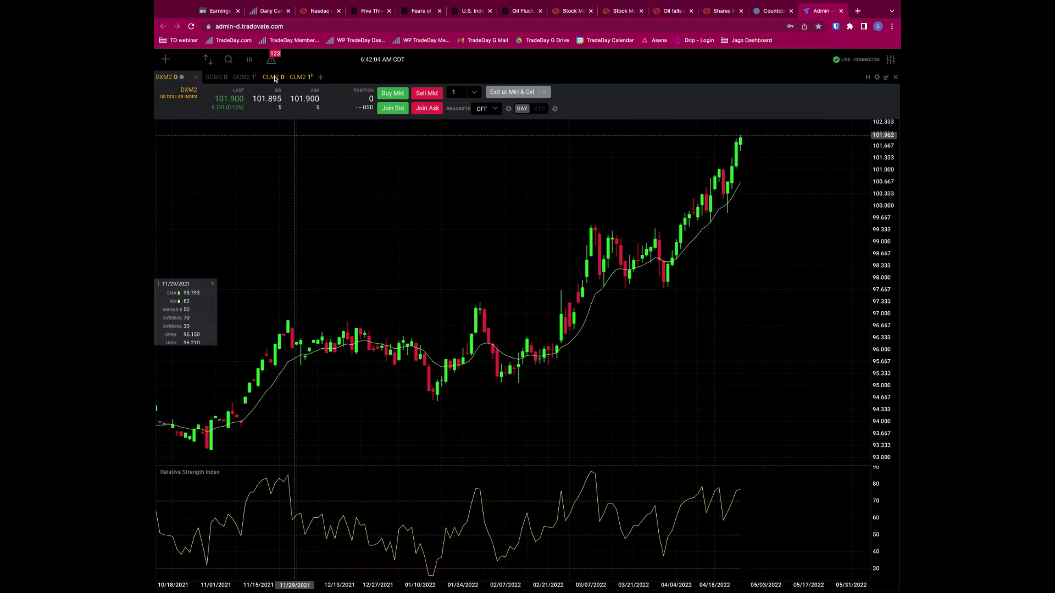
- Zoom out on the GCM2 gold daily chart's Fibonacci levels, then switch to the GCM2 1h chart
left_click(222, 80)
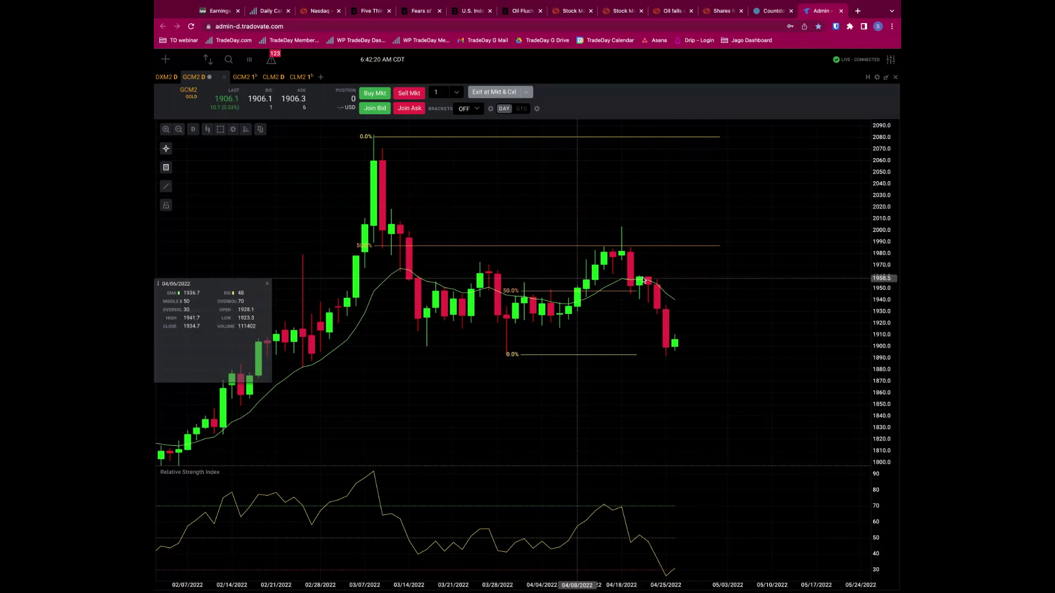
scroll(608, 271, "down", 1)
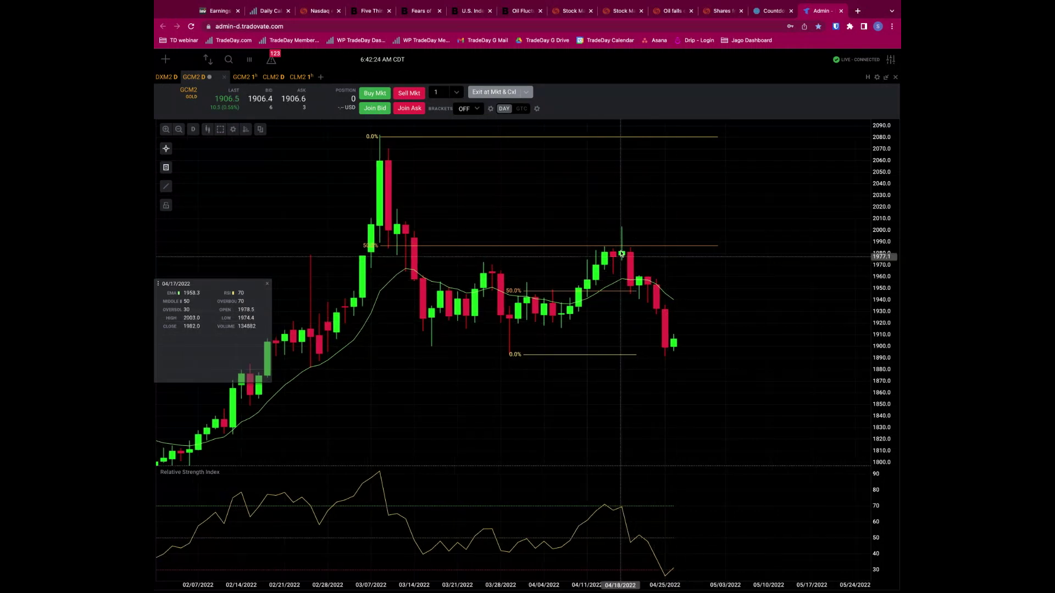
scroll(656, 374, "down", 1)
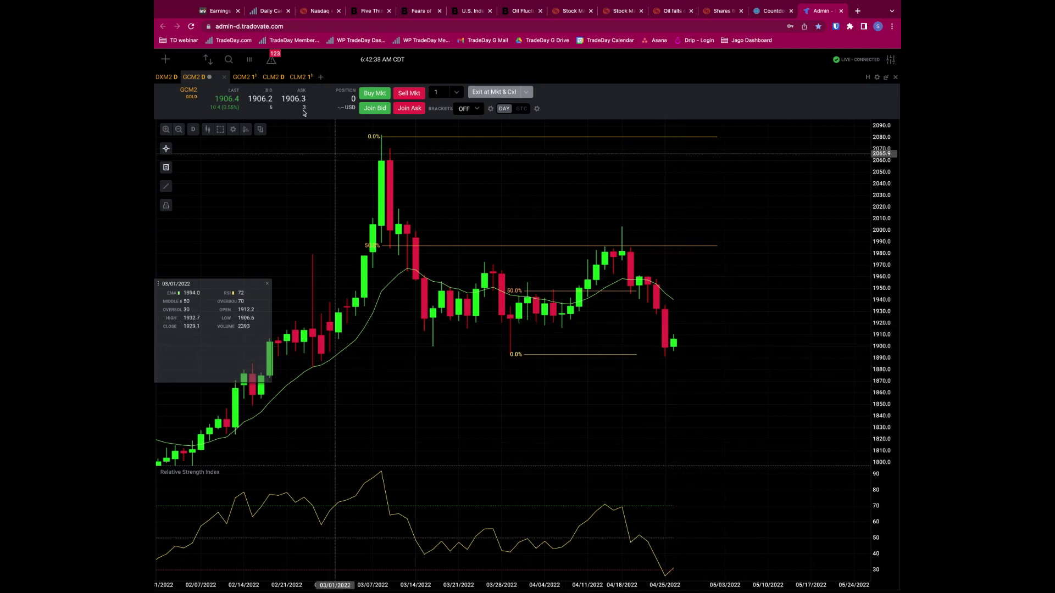
left_click(244, 77)
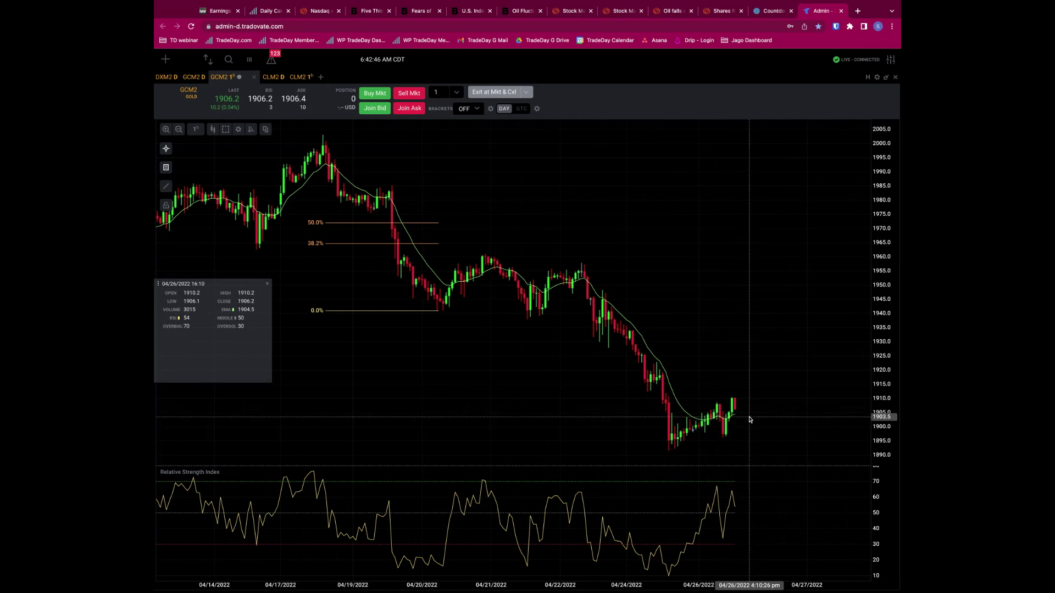
- On the CLM2 1h chart, draw a descending trendline ray from the 04/18 peak through the 04/21 high
left_click(273, 77)
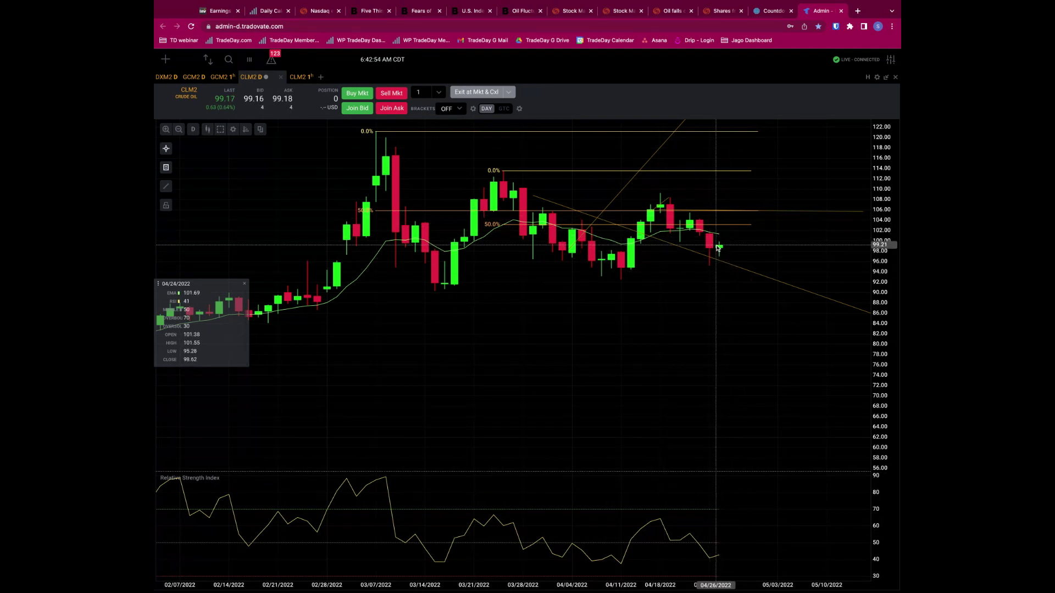
left_click(299, 77)
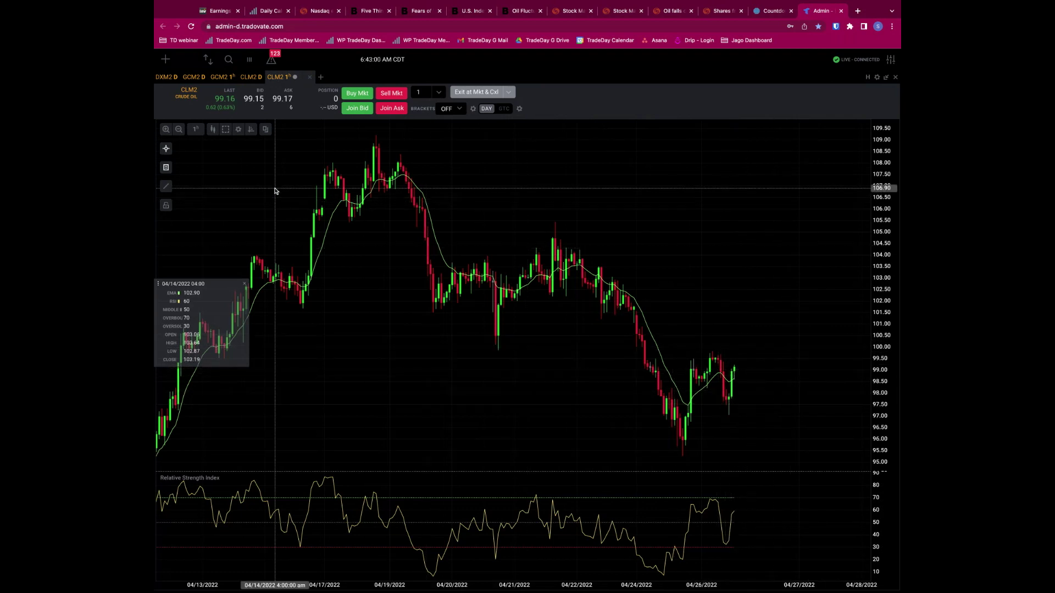
left_click(166, 186)
left_click(195, 221)
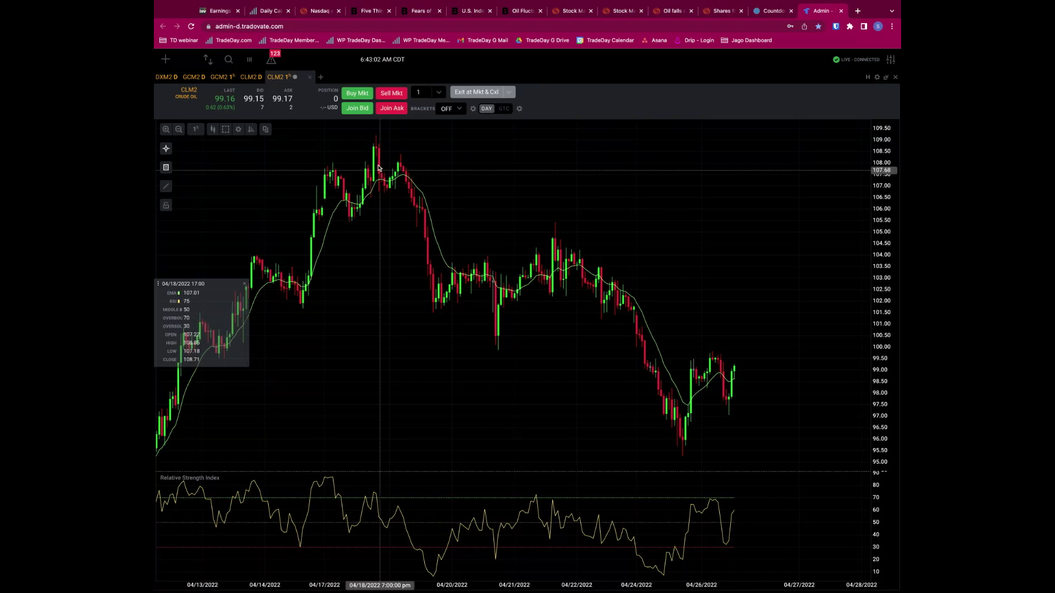
left_click(375, 136)
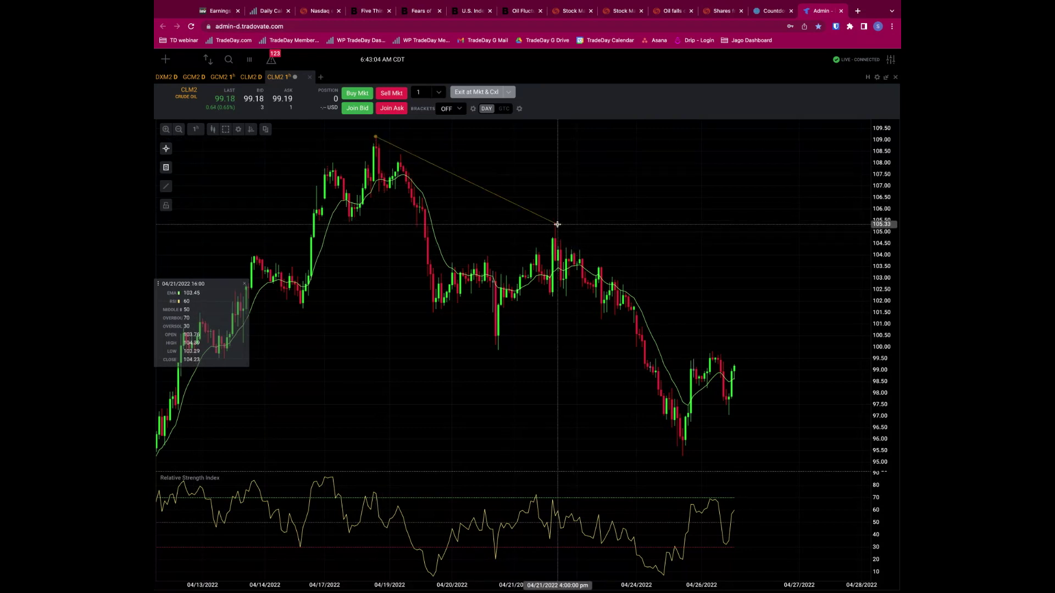
left_click(557, 223)
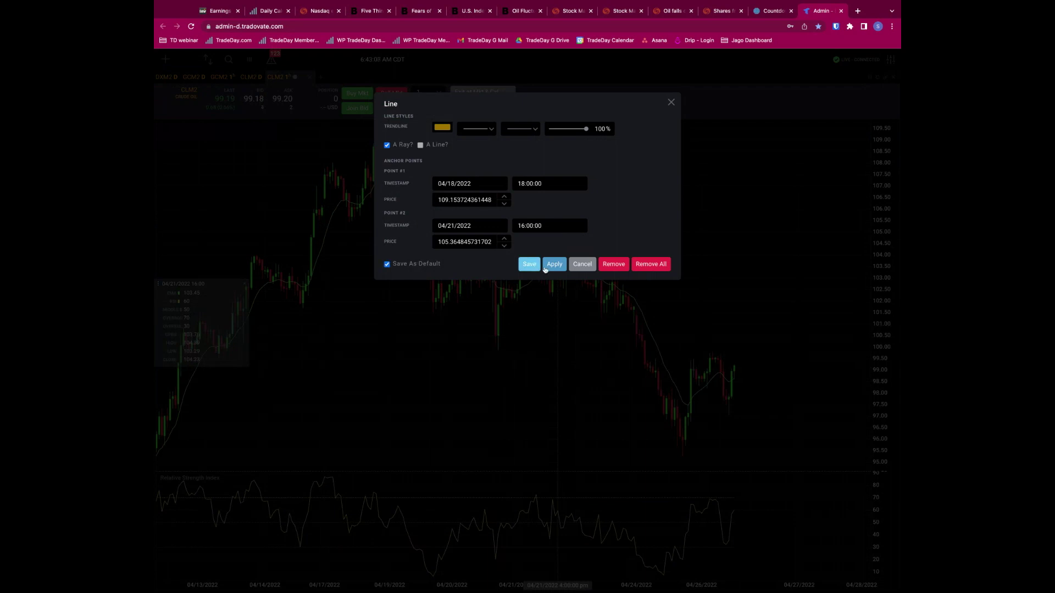
left_click(528, 265)
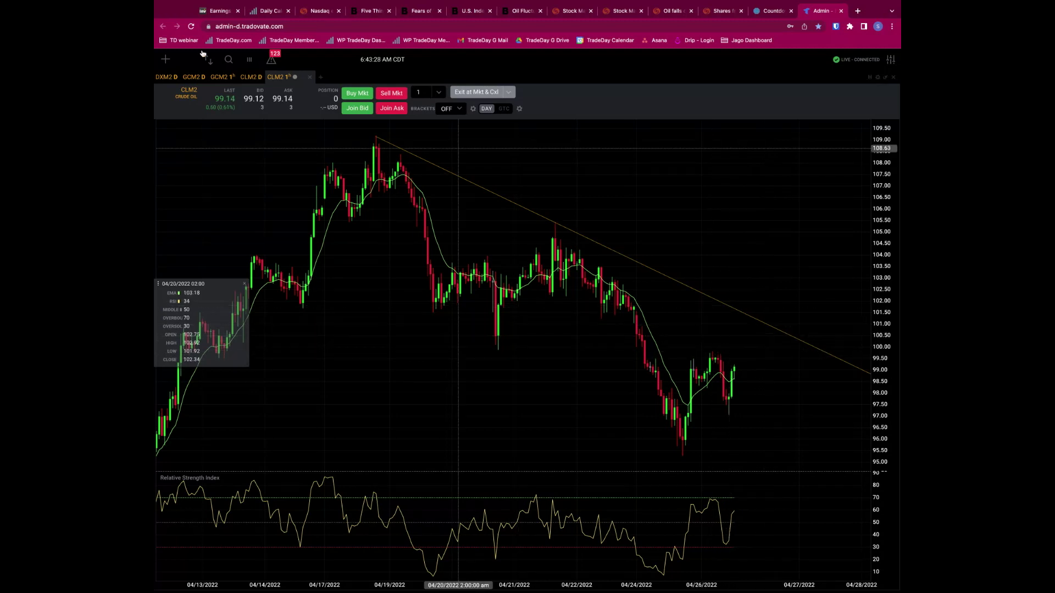
- Show the ESM2 daily chart full size, check NQM2 daily, then return to ESM2 daily
left_click(887, 78)
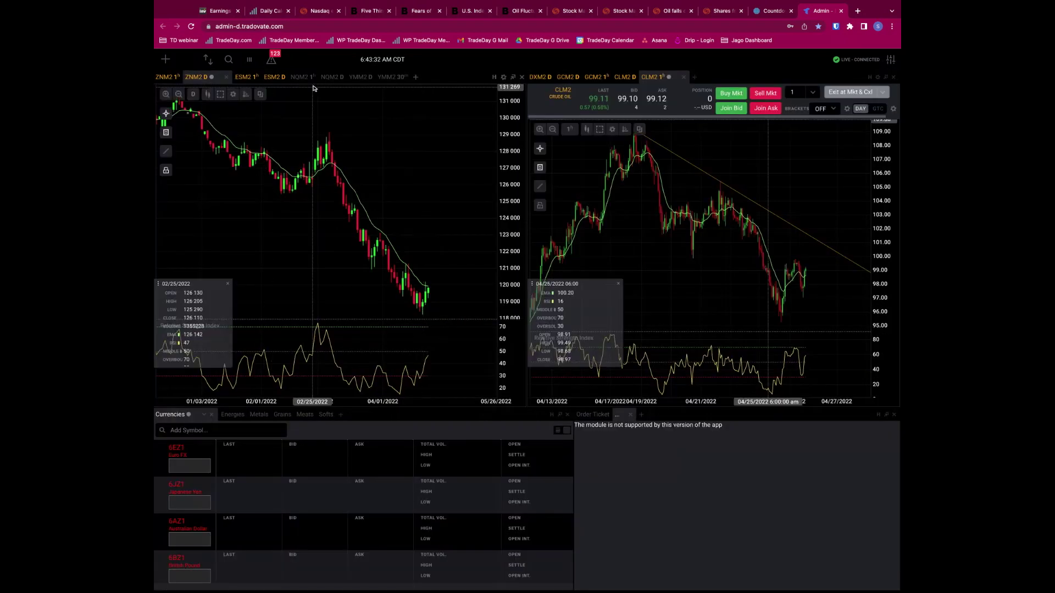
left_click(276, 80)
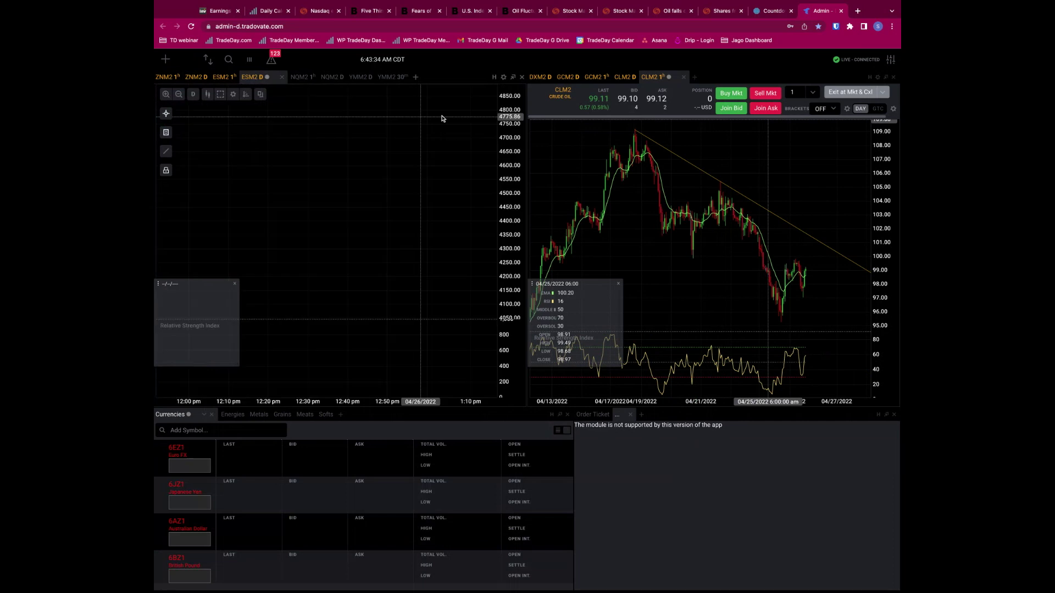
left_click(513, 77)
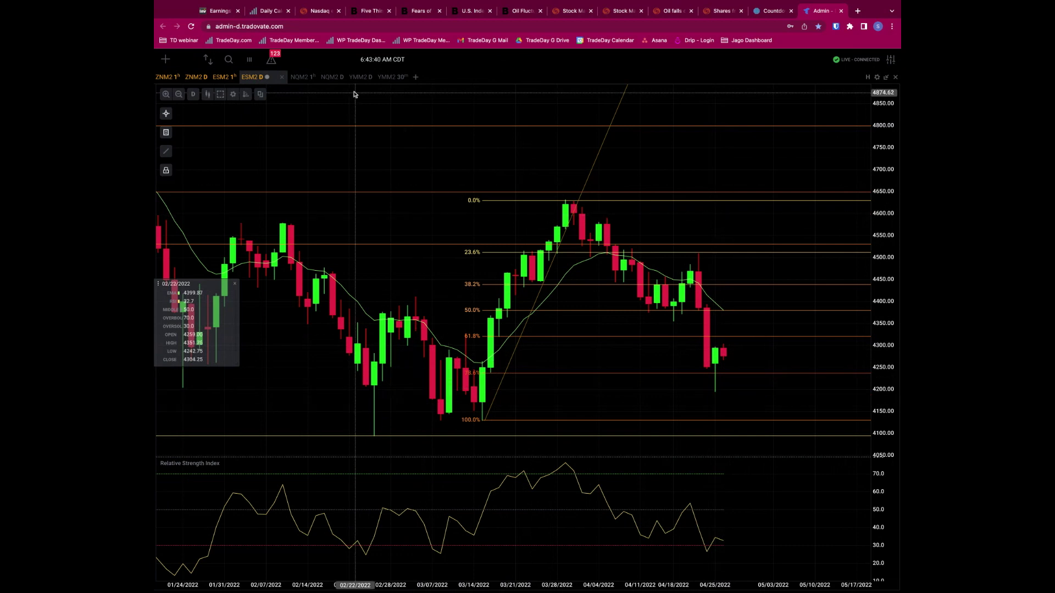
left_click(335, 78)
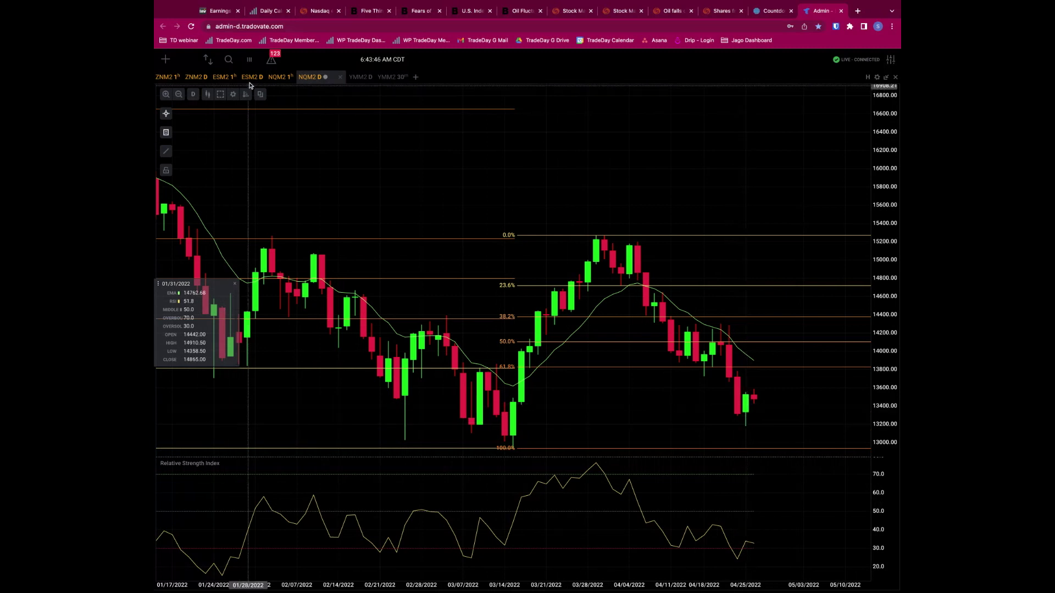
left_click(251, 80)
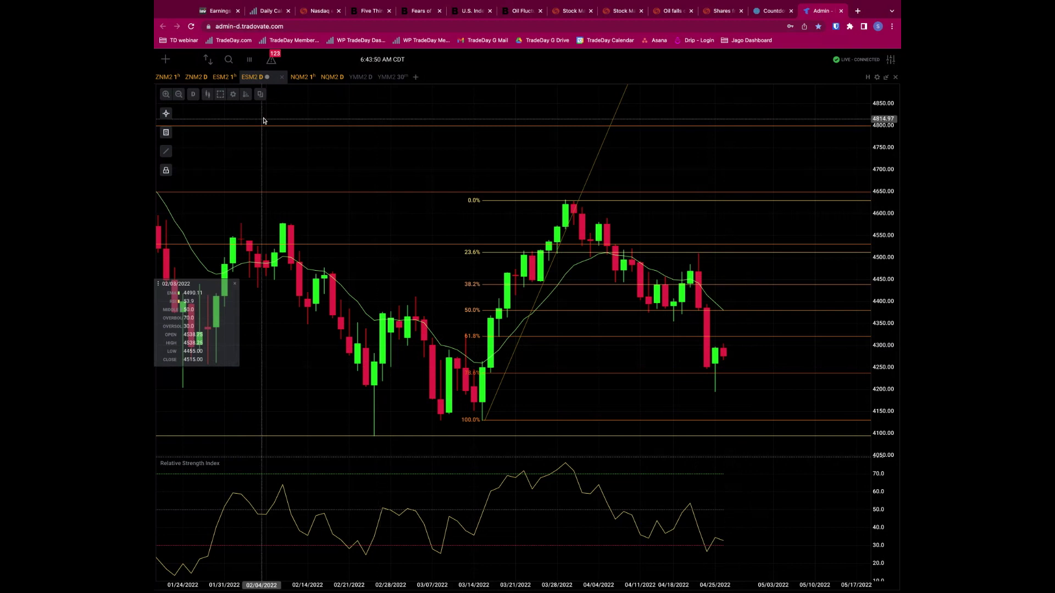
- Switch the S&P ESM2 chart from hourly to 5-minute candles
left_click(226, 77)
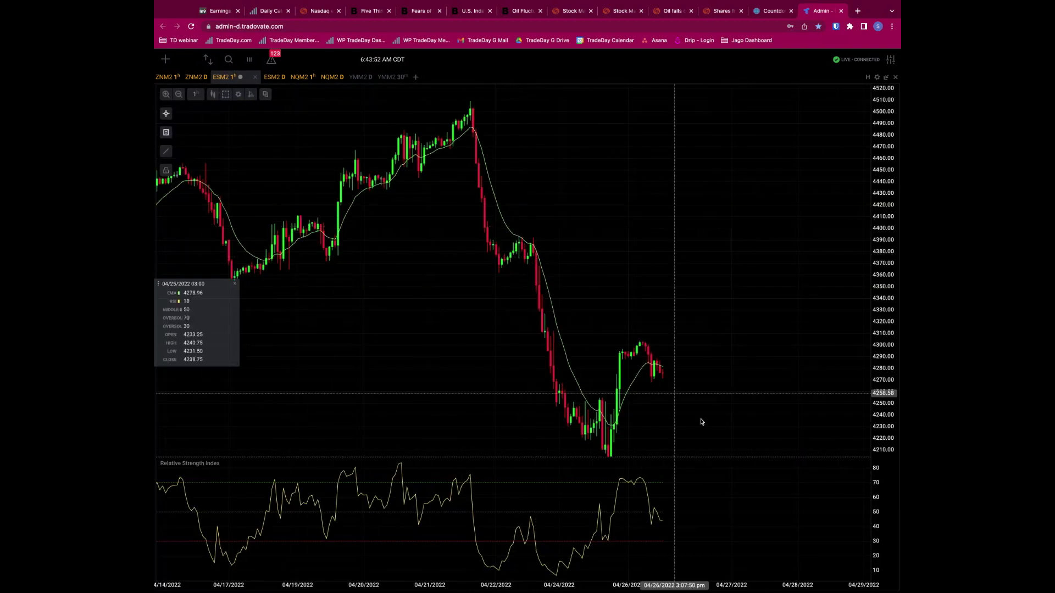
scroll(673, 403, "left", 3)
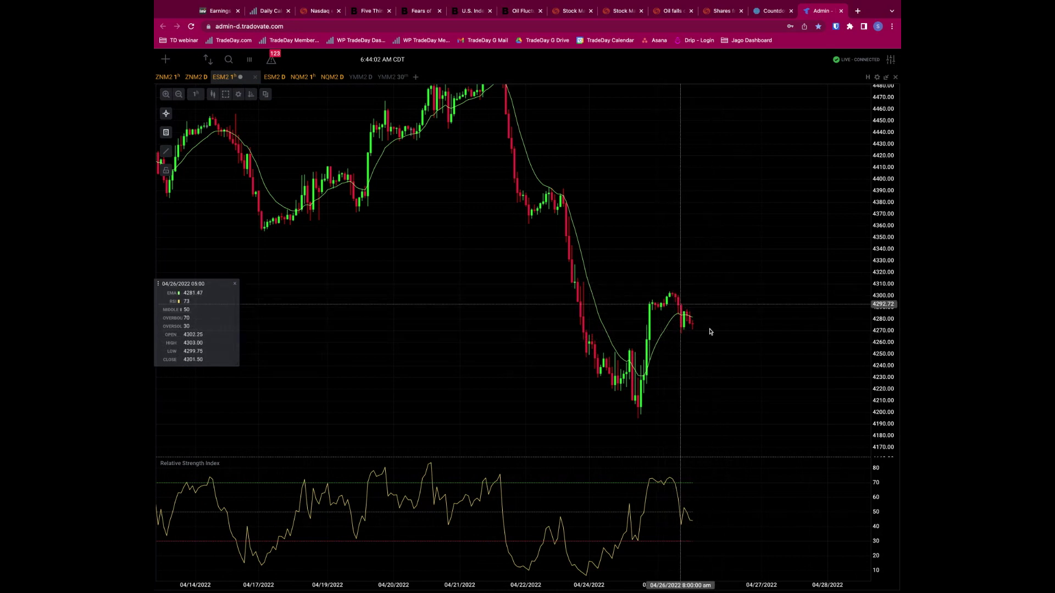
left_click(196, 95)
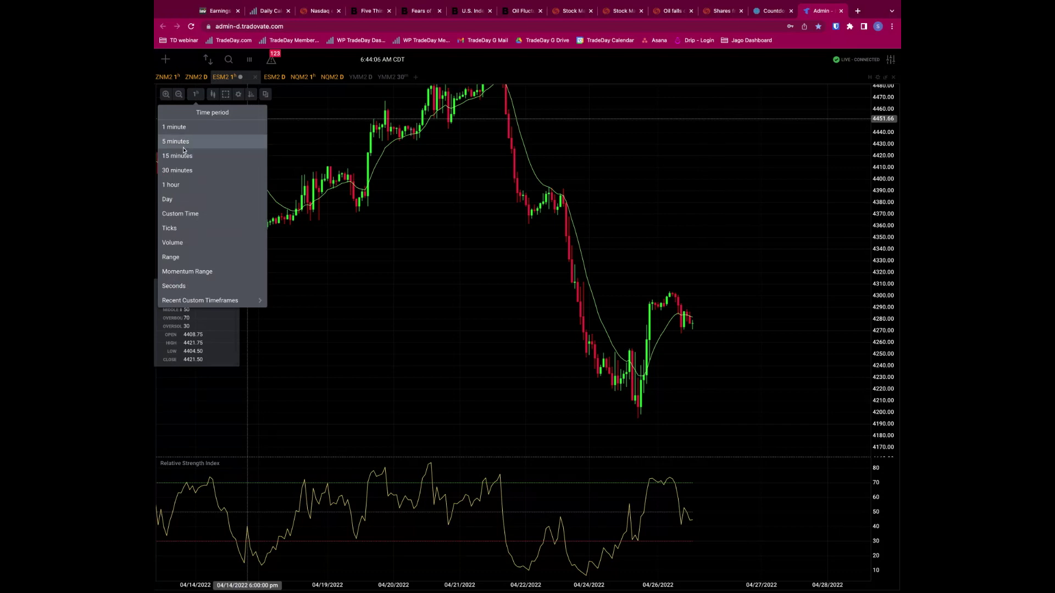
left_click(184, 146)
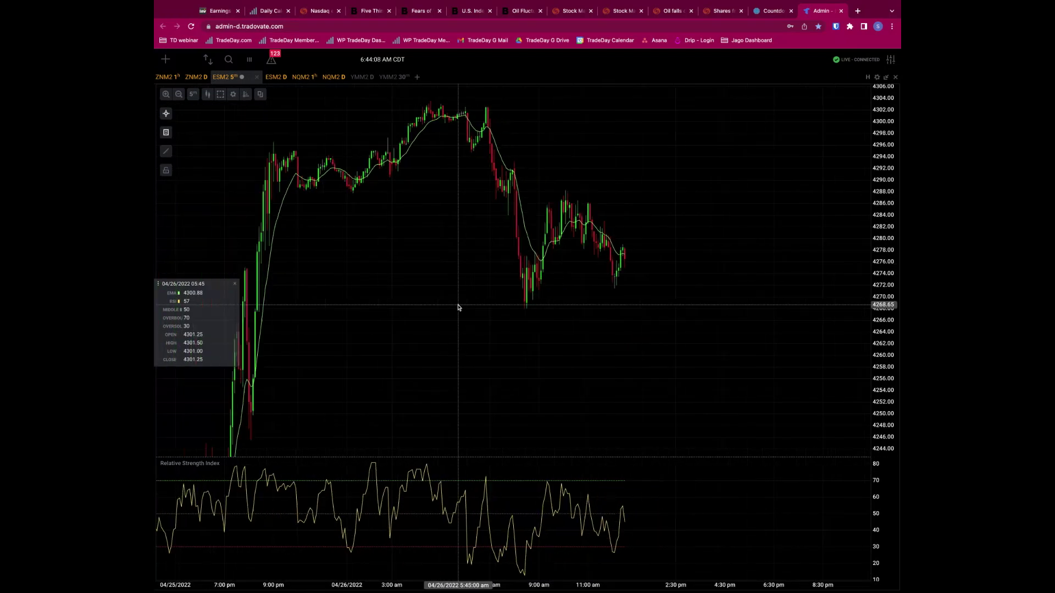
scroll(458, 307, "left", 3)
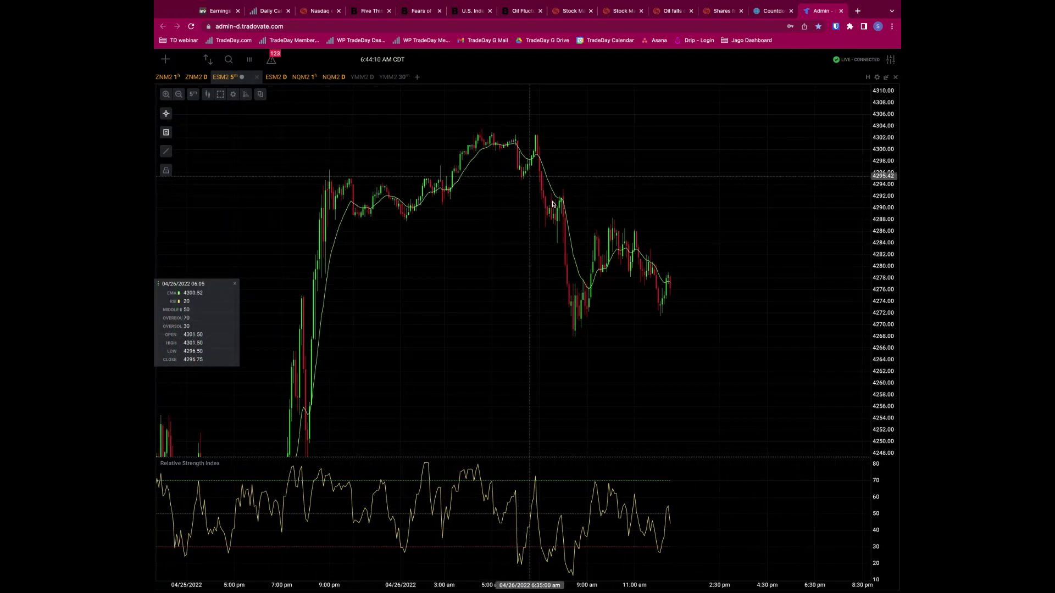
- Start a falling trendline at the 4302 peak using the Line drawing tool
left_click(166, 151)
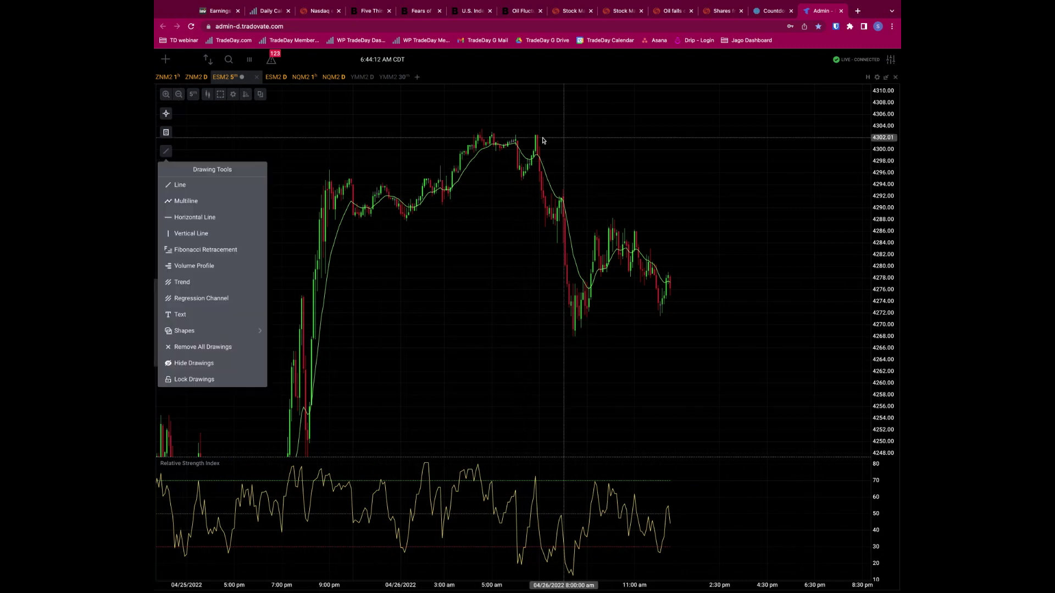
left_click(180, 185)
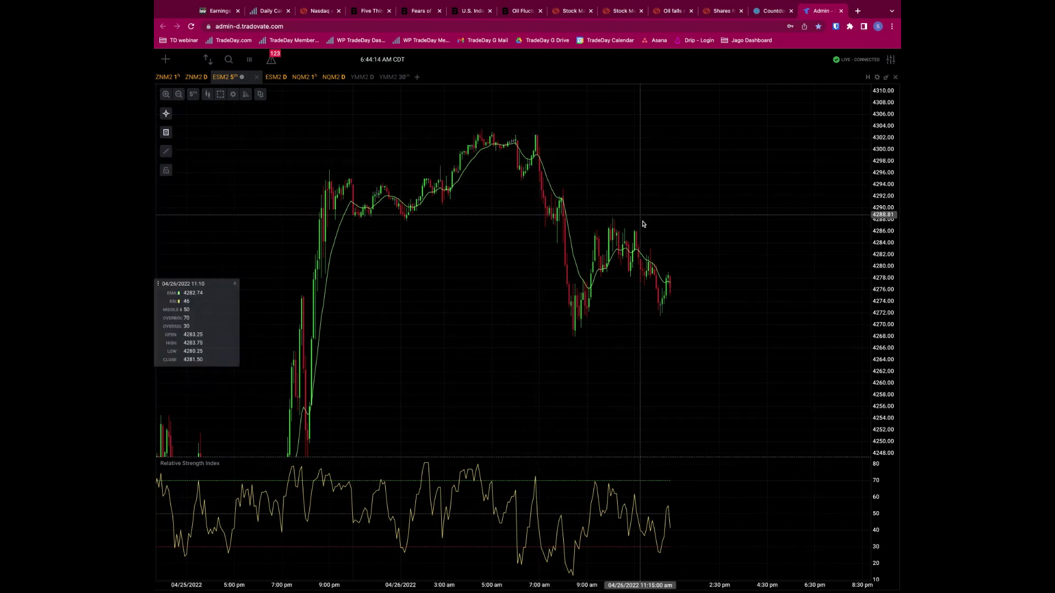
left_click(536, 135)
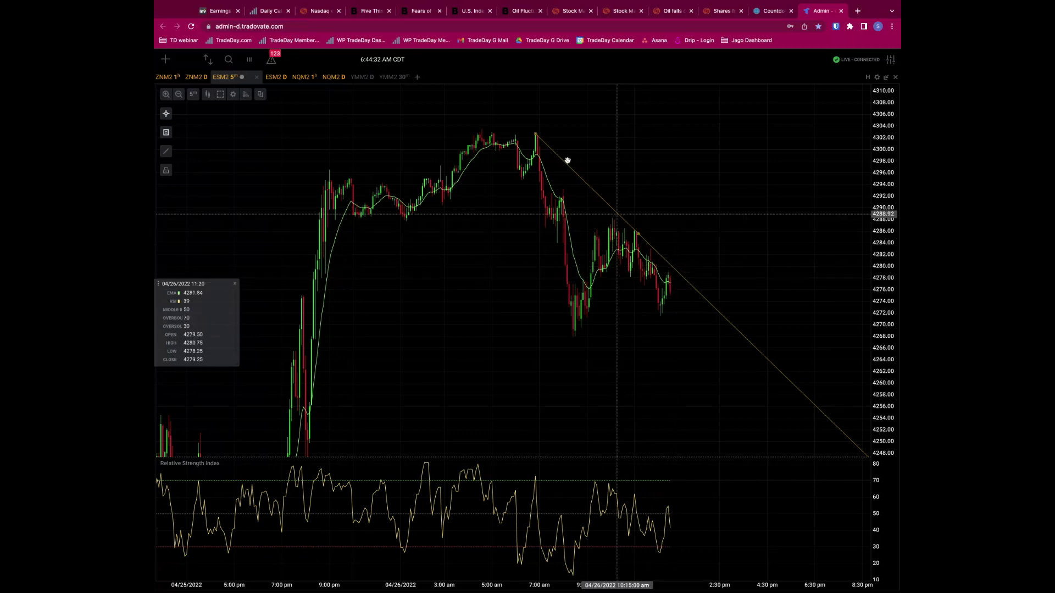
scroll(714, 297, "up", 1)
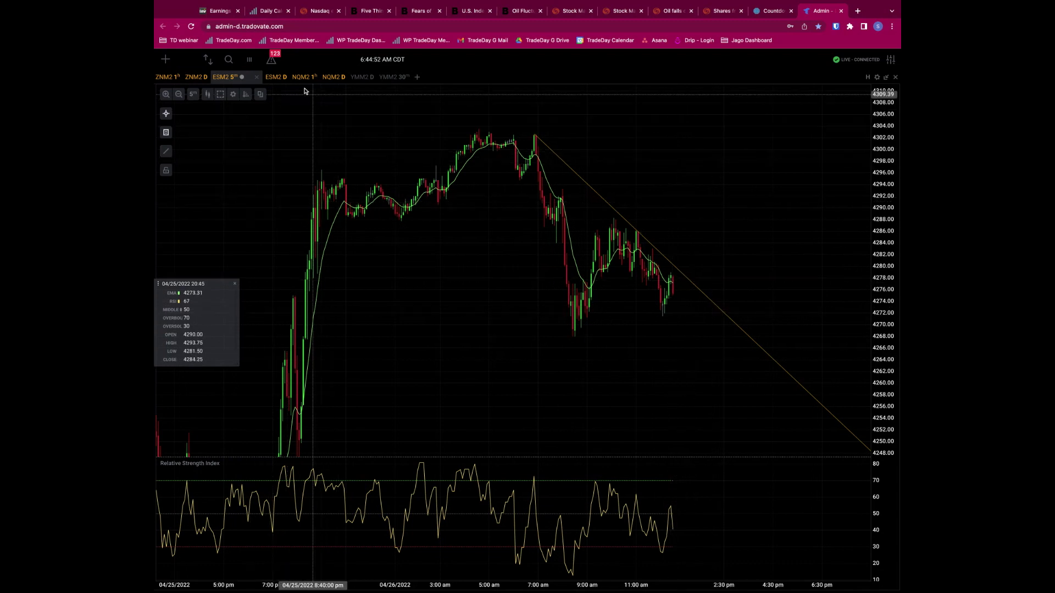
- Set the ESM2 chart back to 1-hour candles and open the NQM2 1h chart
left_click(192, 95)
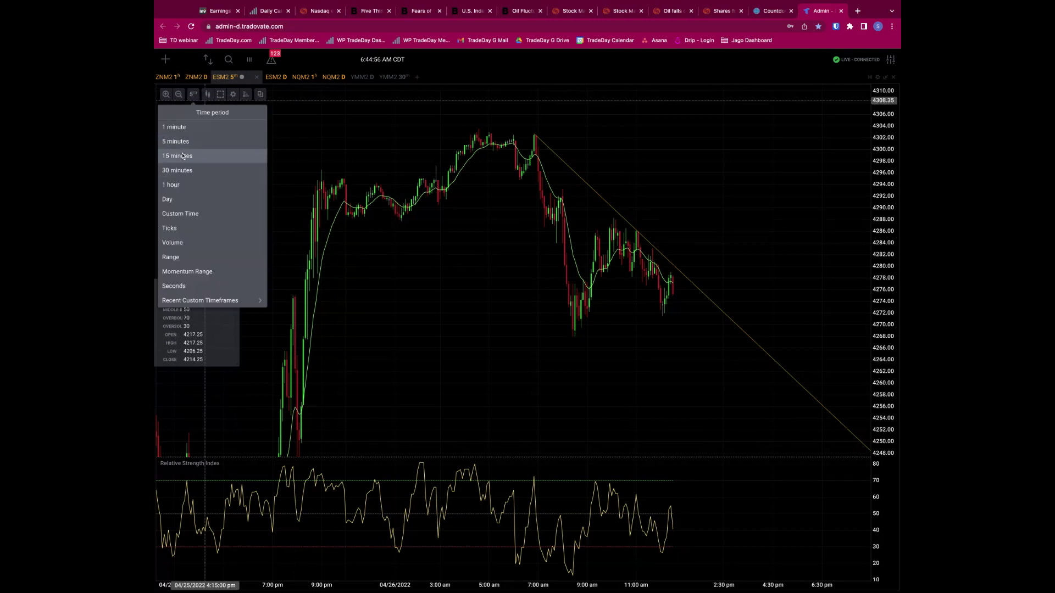
left_click(183, 185)
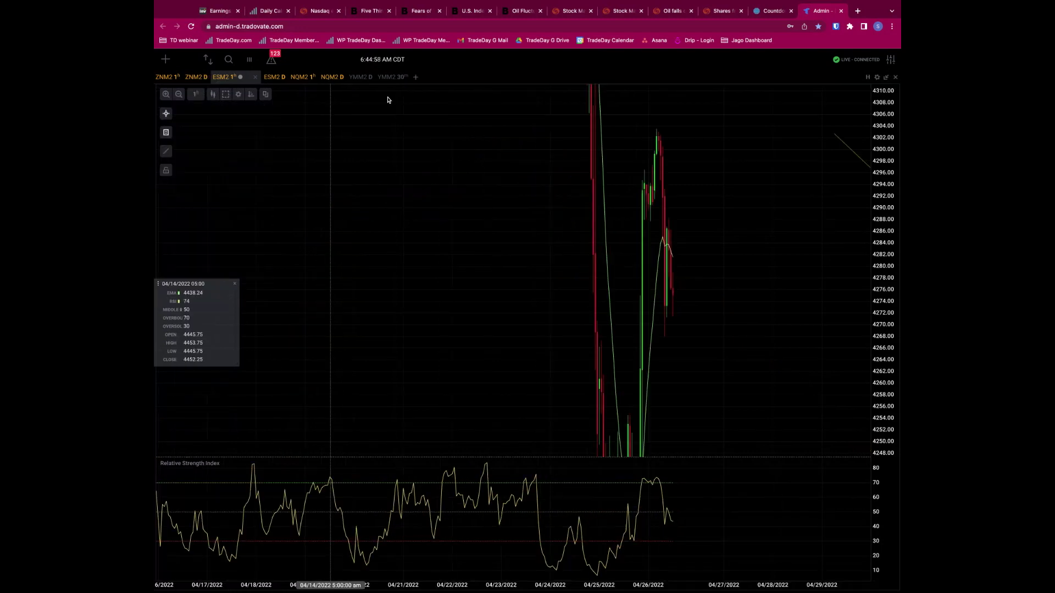
left_click(310, 77)
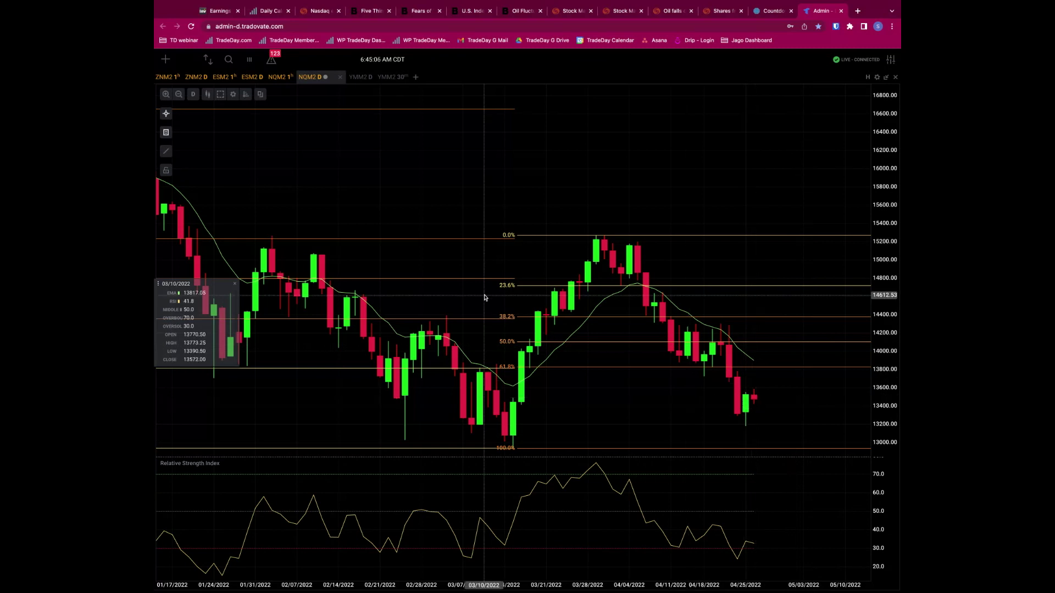
left_click(281, 77)
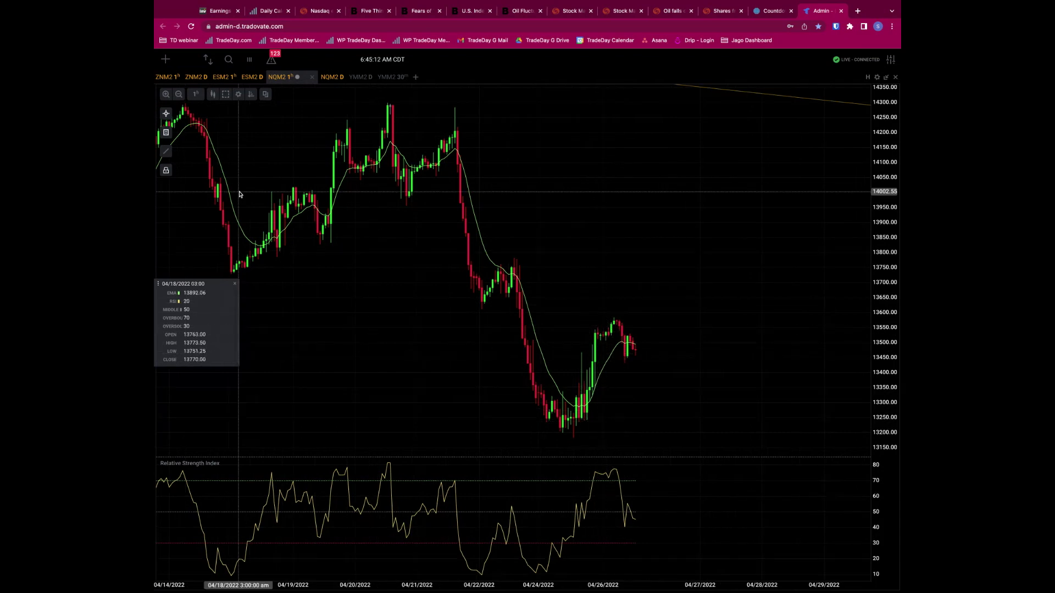
scroll(314, 274, "down", 3)
scroll(382, 270, "up", 5)
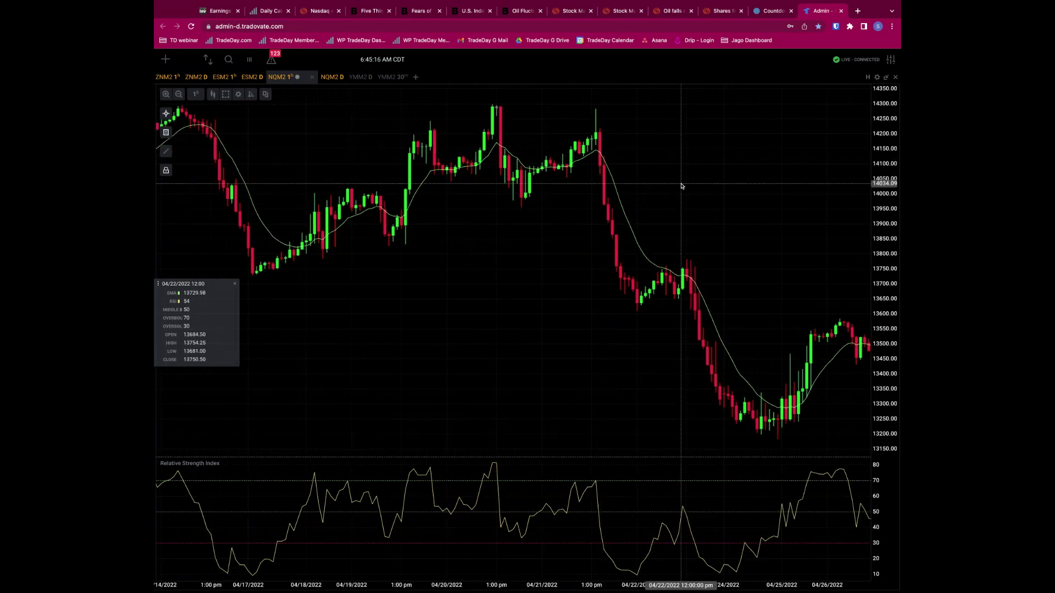
scroll(549, 110, "right", 5)
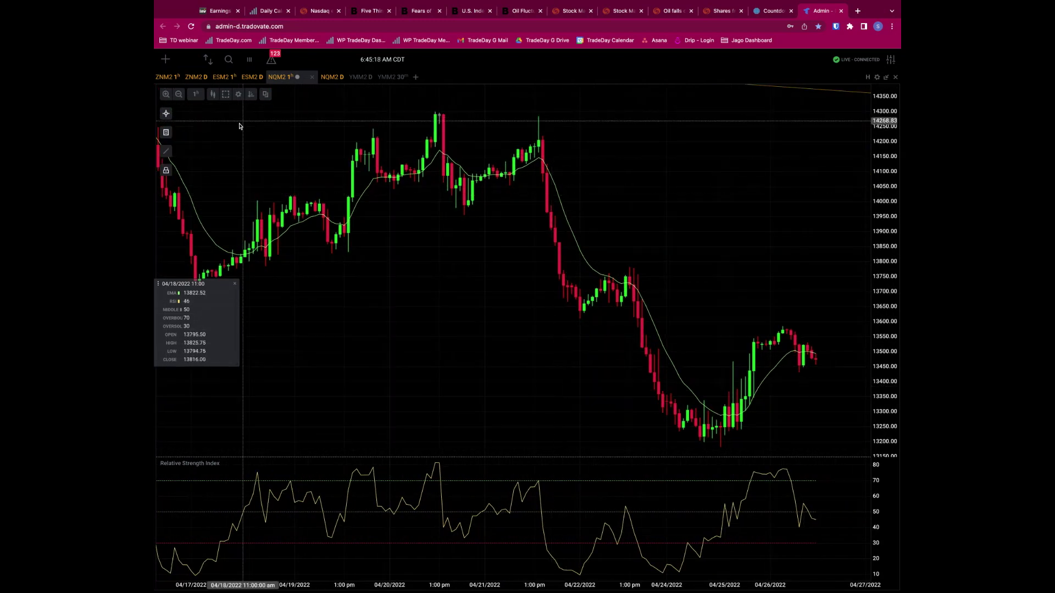
- Draw a falling NQM2 trendline from the 04/21 high to below the 04/24 lows, then pan to the latest candles
left_click(165, 153)
left_click(198, 188)
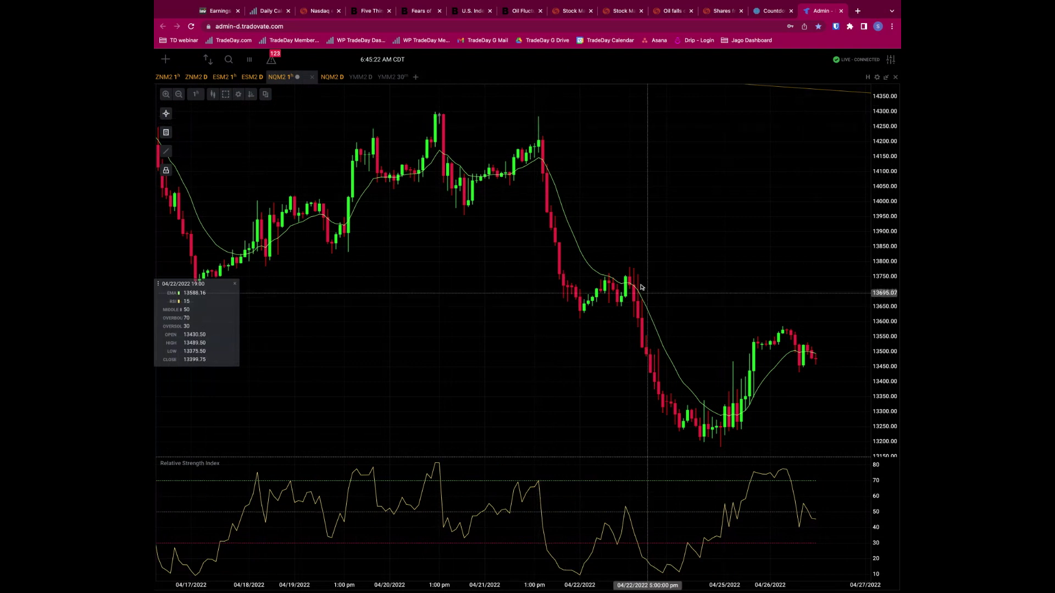
left_click(537, 116)
left_click(637, 274)
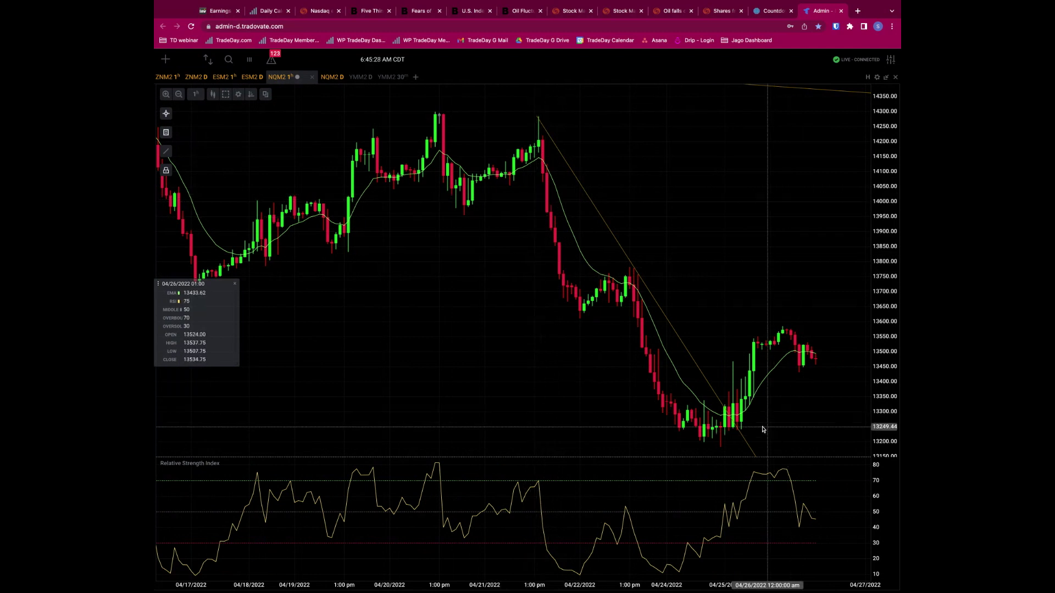
left_click_drag(640, 281, 611, 273)
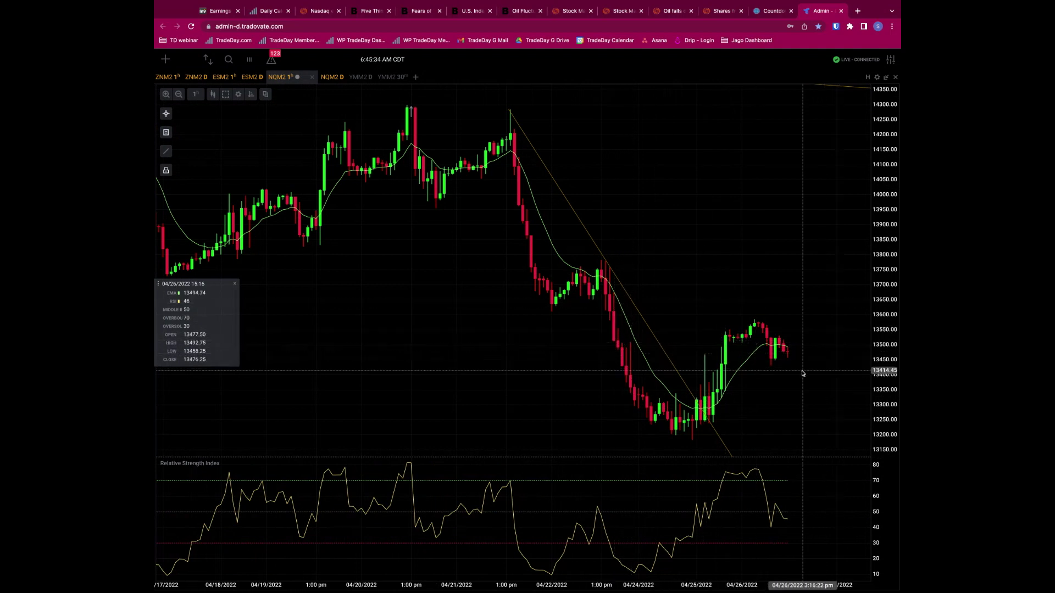
left_click_drag(786, 360, 750, 355)
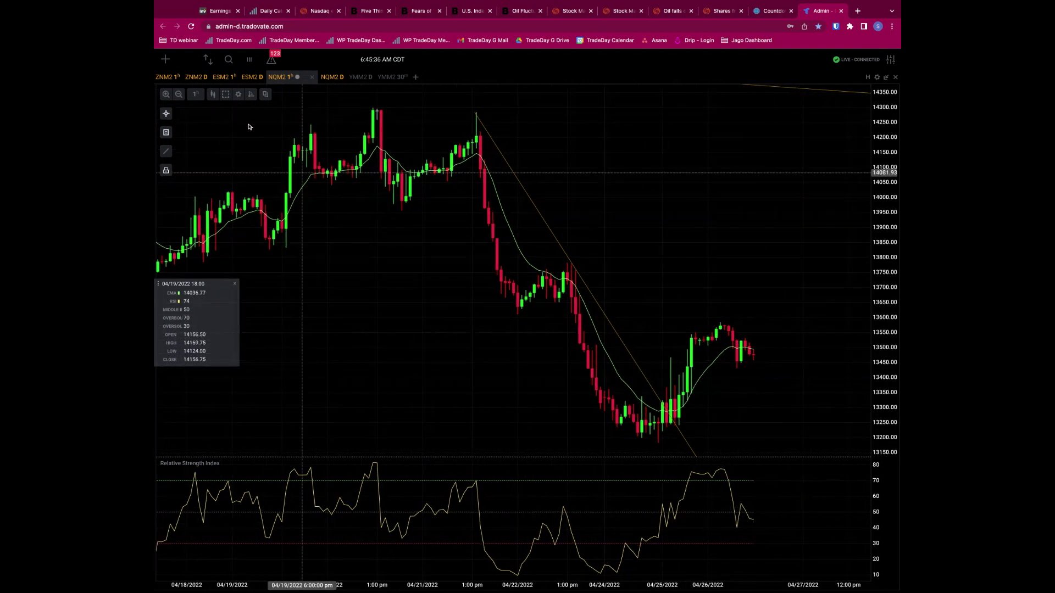
left_click(196, 94)
- Set NQM2 to 5-minute candles and draw falling trendlines from the 4:00 am and 7:00 am highs
left_click(201, 143)
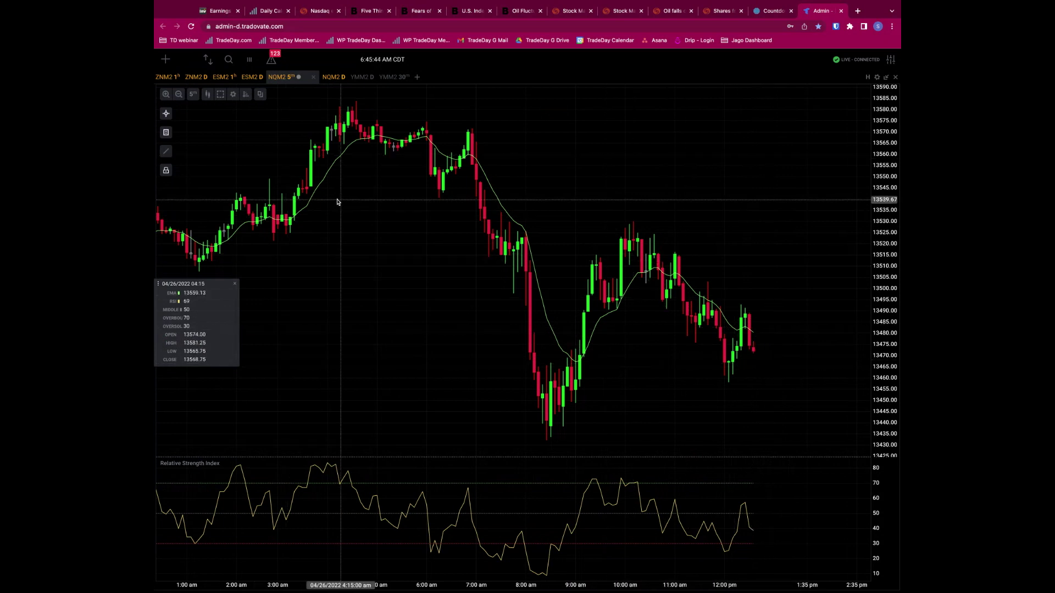
left_click(166, 153)
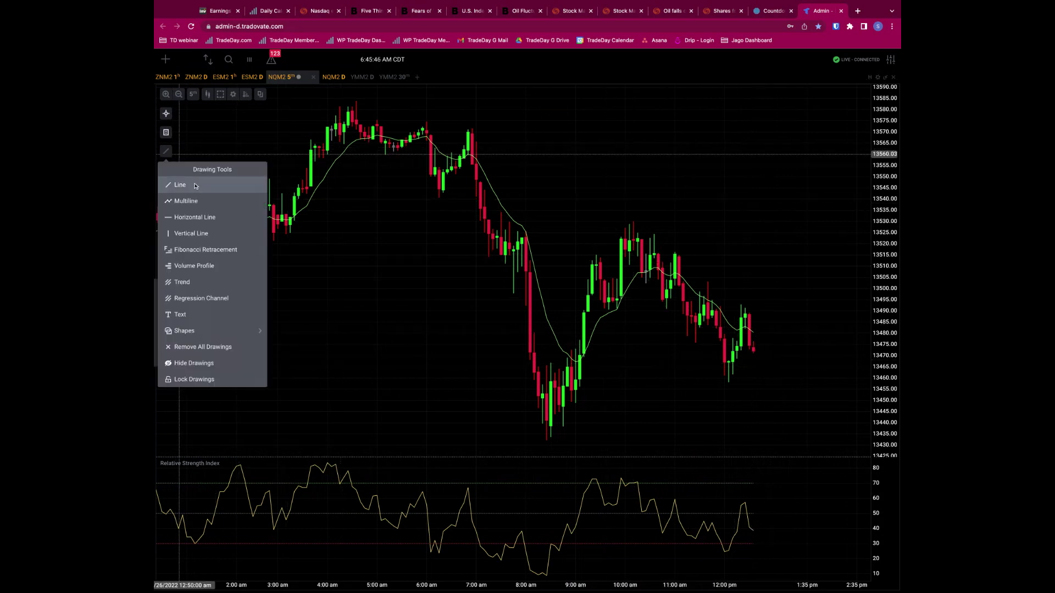
left_click(196, 185)
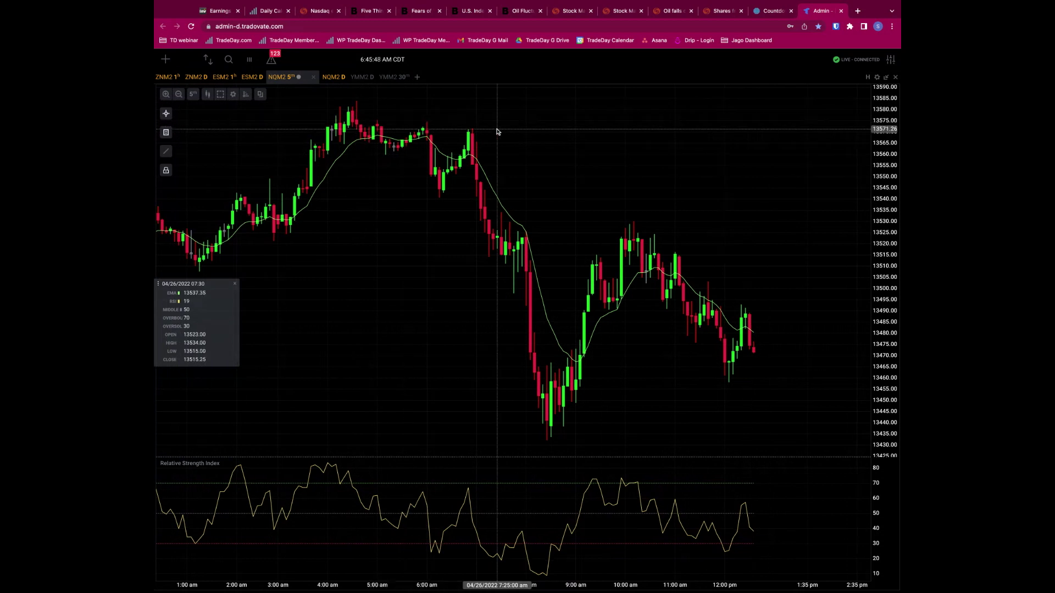
left_click(165, 153)
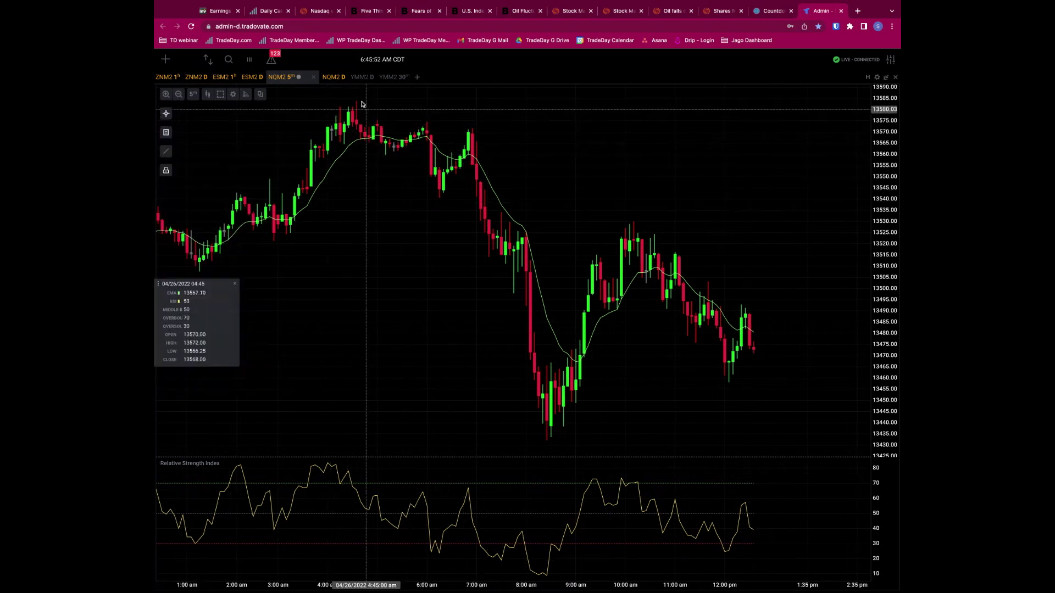
left_click(471, 133)
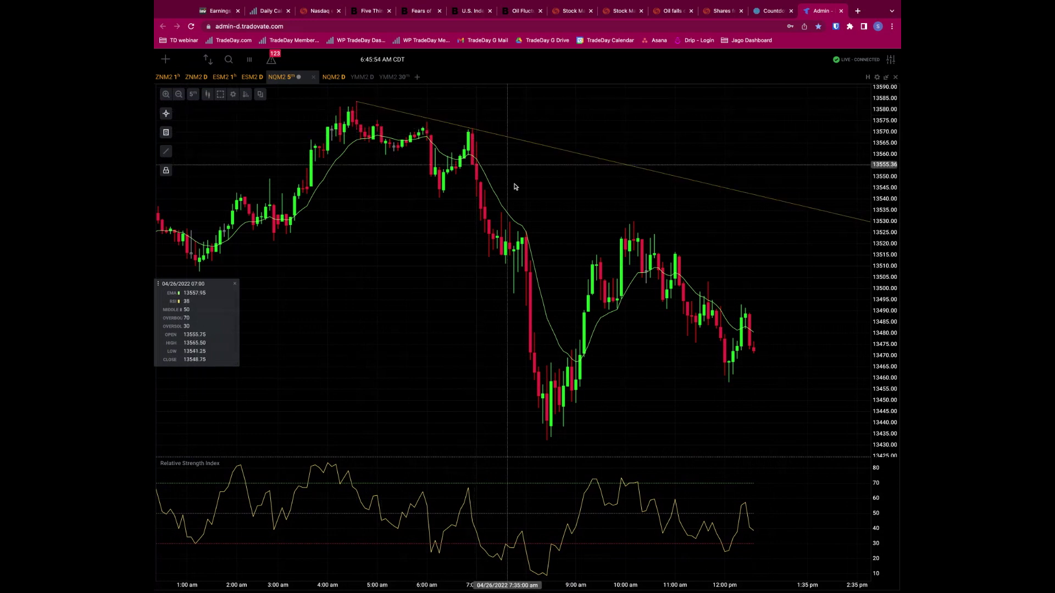
left_click(166, 152)
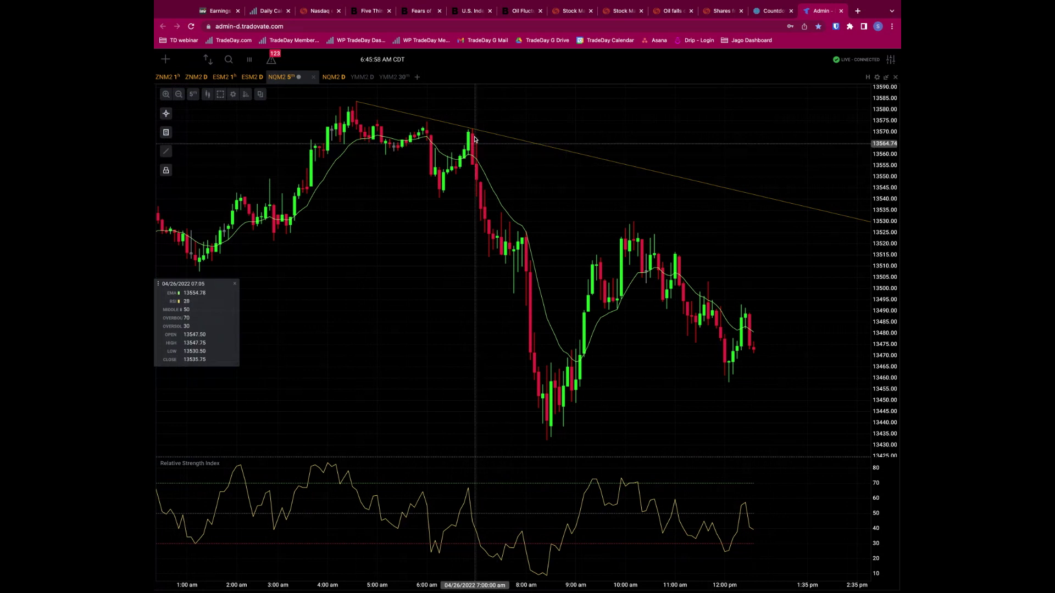
left_click_drag(473, 133, 641, 225)
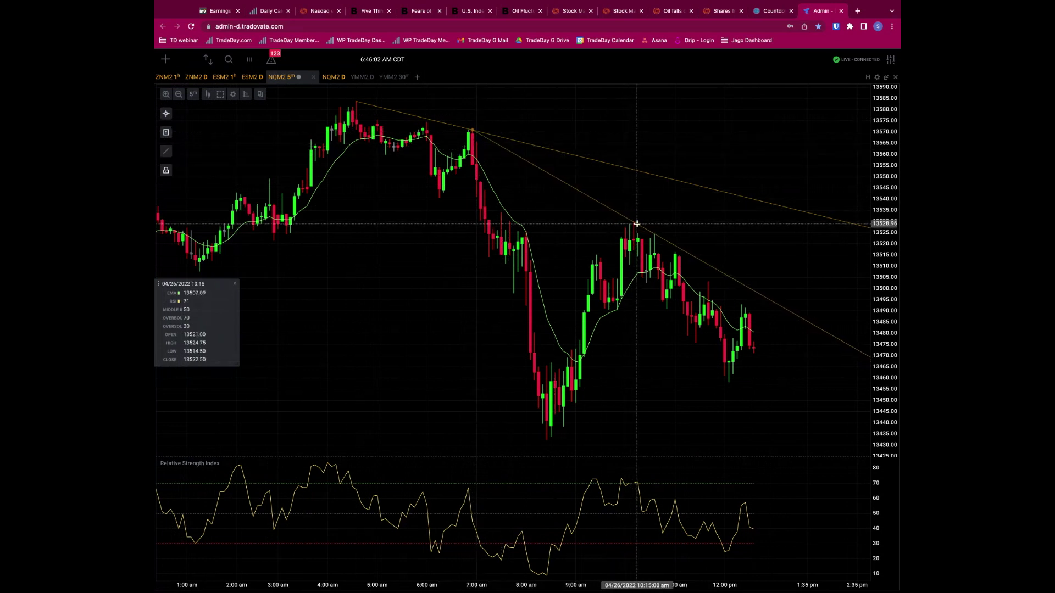